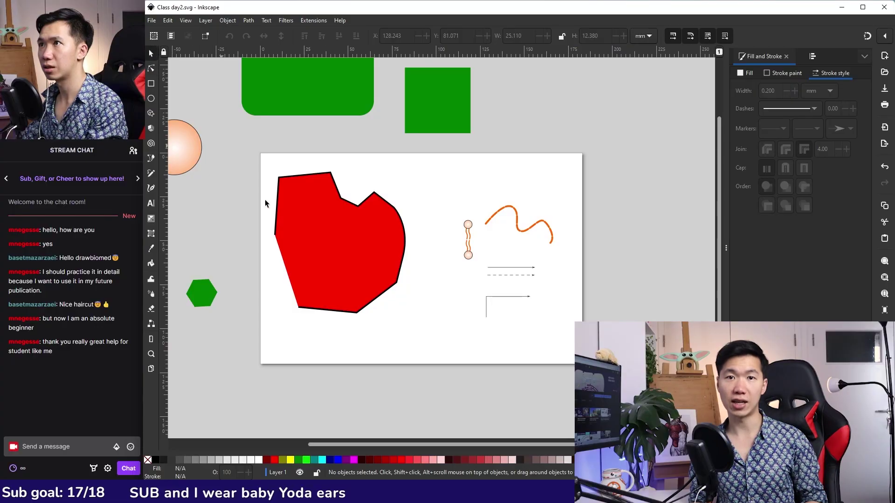
Delete the large red shape with the black outline from the page
{"action": "left_click", "coordinate": [317, 231]}
{"action": "key", "text": "Delete"}
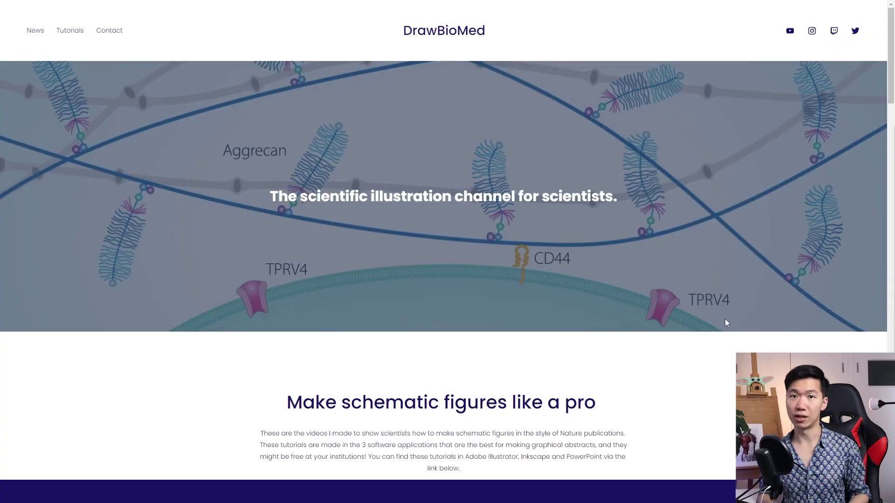
Look through the DrawBioMed home page and its list of tutorials
{"action": "scroll", "coordinate": [666, 388], "scroll_direction": "down", "scroll_amount": 10}
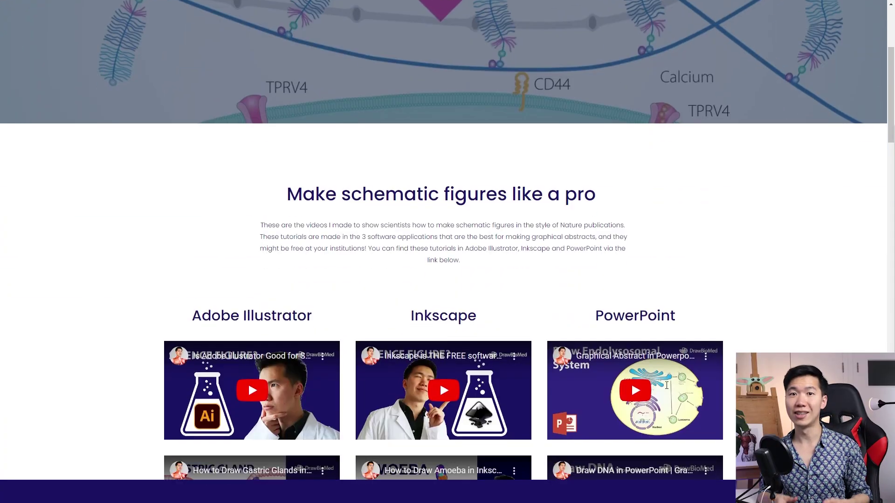
{"action": "scroll", "coordinate": [667, 390], "scroll_direction": "down", "scroll_amount": 12}
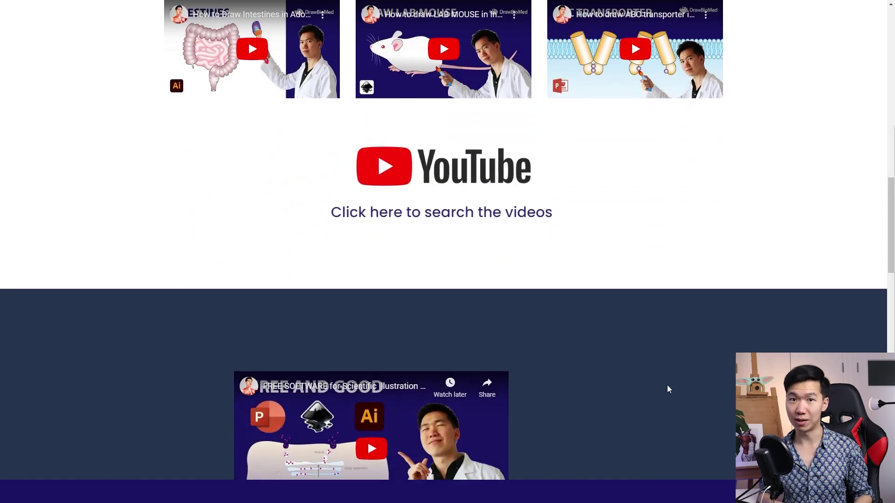
{"action": "scroll", "coordinate": [668, 389], "scroll_direction": "down", "scroll_amount": 3}
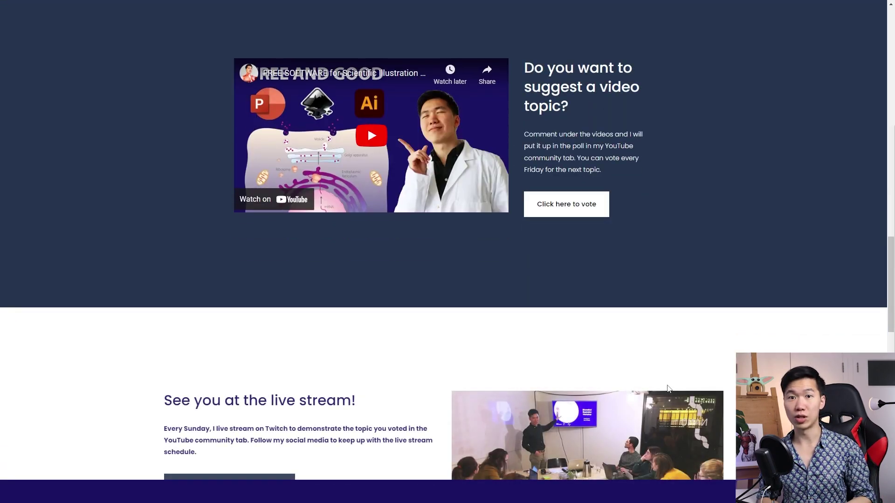
{"action": "scroll", "coordinate": [669, 389], "scroll_direction": "down", "scroll_amount": 3}
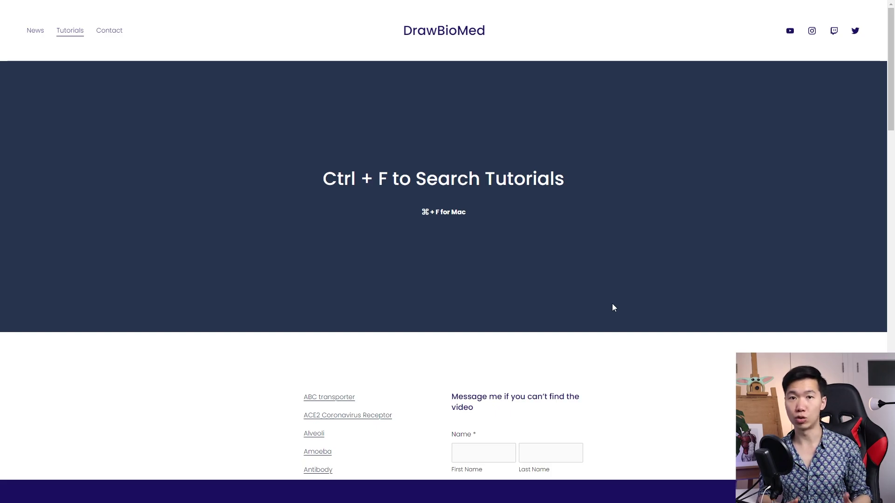
{"action": "scroll", "coordinate": [614, 308], "scroll_direction": "down", "scroll_amount": 9}
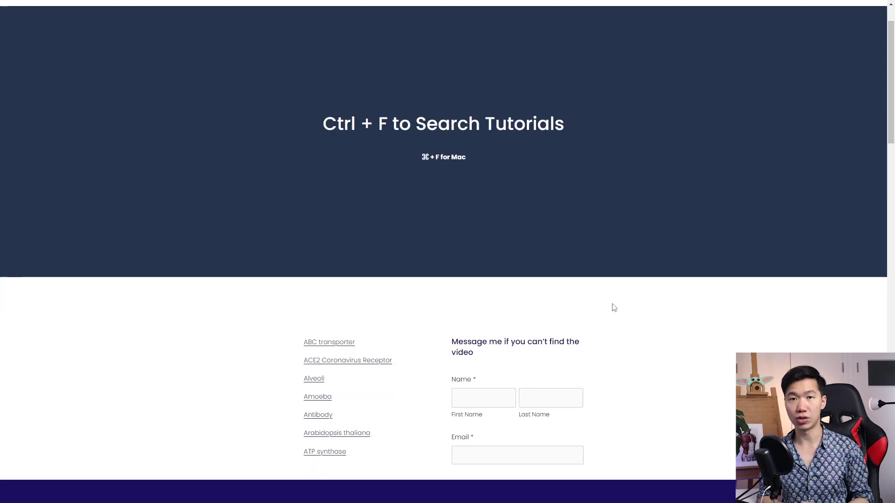
{"action": "scroll", "coordinate": [614, 308], "scroll_direction": "down", "scroll_amount": 4}
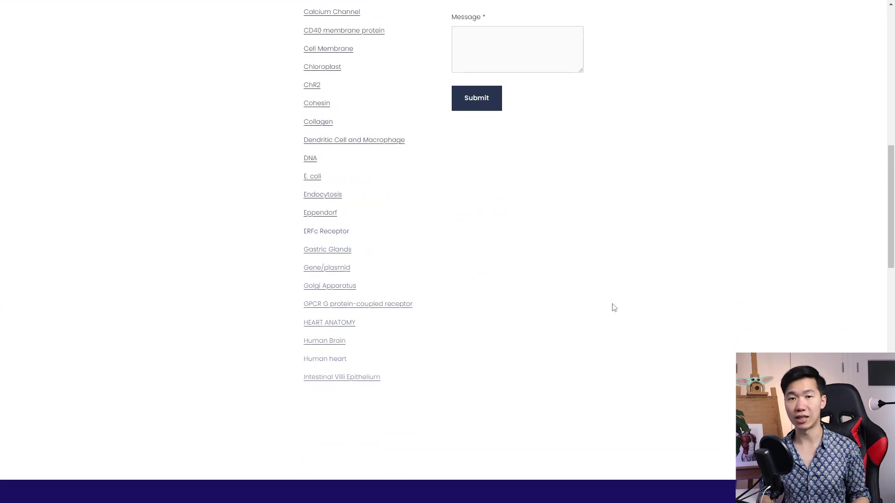
{"action": "scroll", "coordinate": [614, 308], "scroll_direction": "up", "scroll_amount": 7}
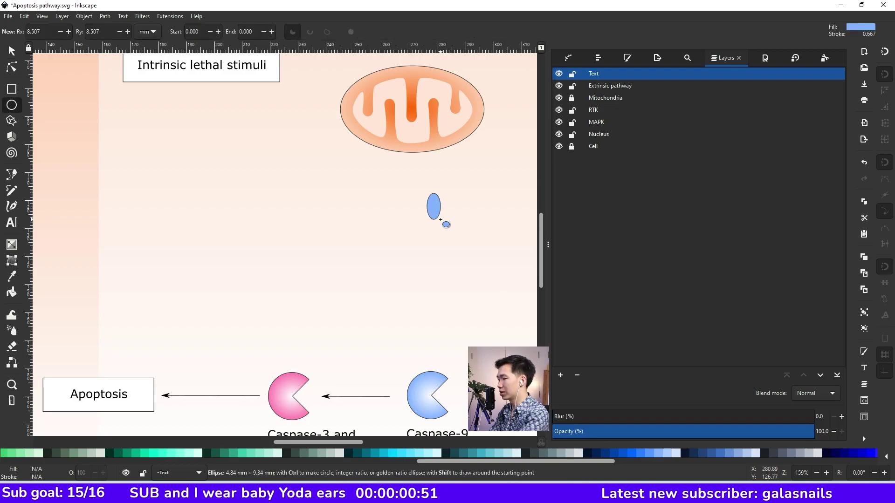
Draw a circle with a radius of about 2.67 mm below the mitochondrion and set its stroke width to 3 pt
{"action": "mouse_move", "coordinate": [440, 220]}
{"action": "left_mouse_down"}
{"action": "mouse_move", "coordinate": [449, 219]}
{"action": "mouse_move", "coordinate": [436, 207]}
{"action": "left_mouse_up"}
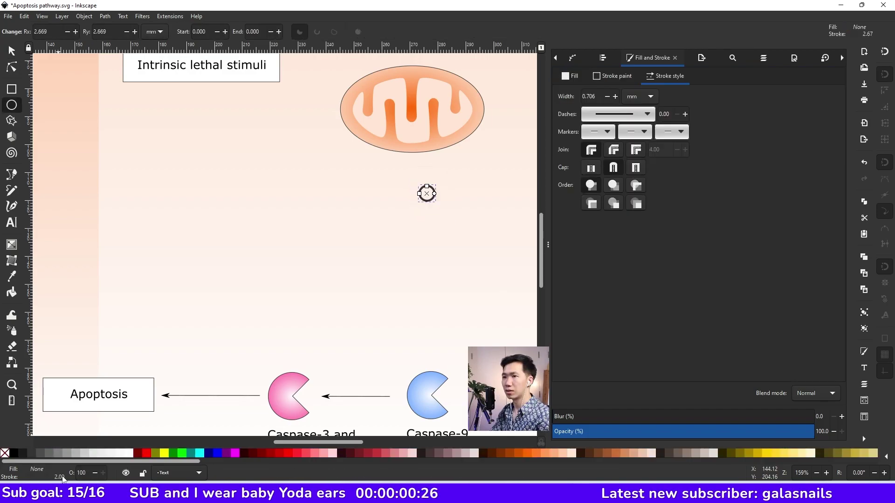
{"action": "right_click", "coordinate": [61, 477]}
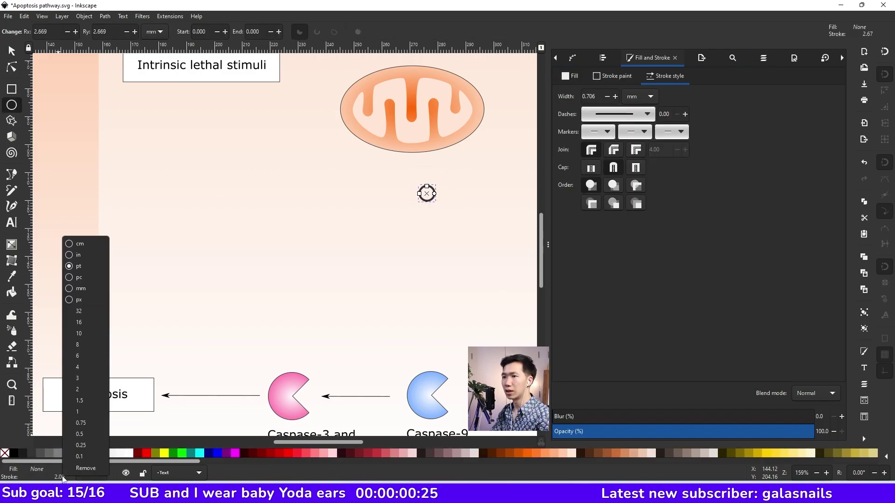
{"action": "left_click", "coordinate": [88, 383]}
Convert the circle to a path, break it at its top node and delete the upper nodes to leave the lower semicircle
{"action": "key", "text": "n"}
{"action": "right_click", "coordinate": [428, 190]}
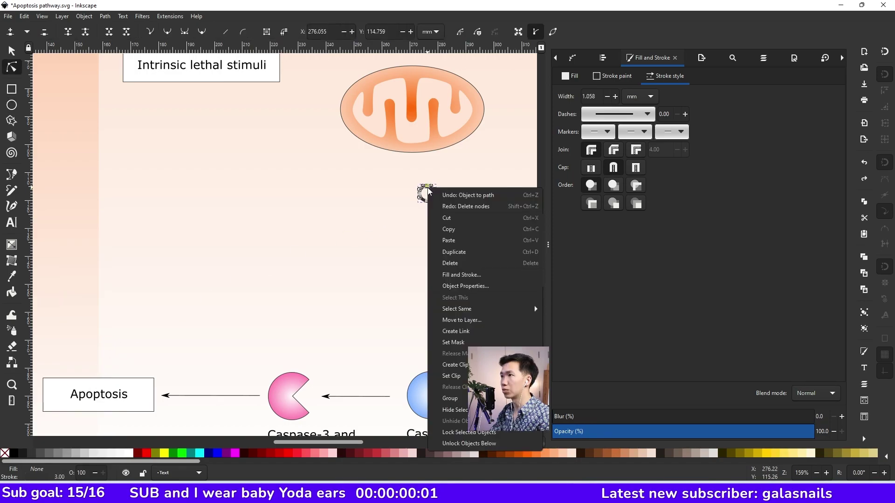
{"action": "left_click", "coordinate": [428, 186]}
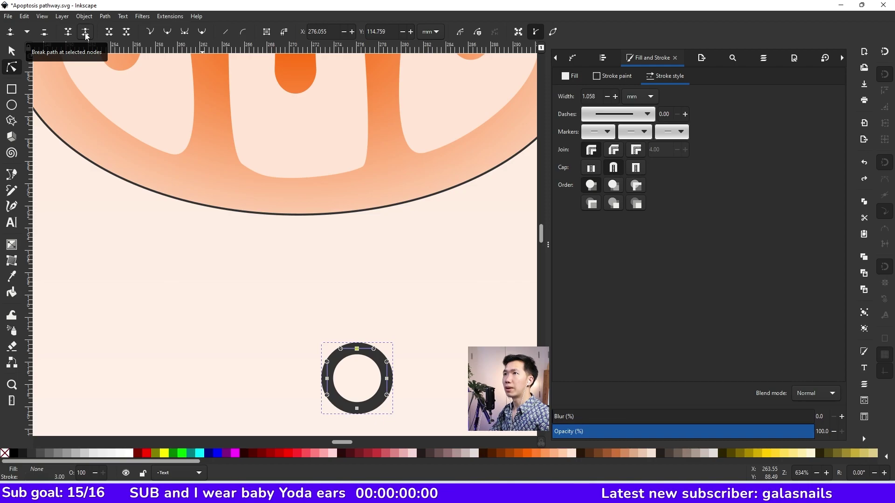
{"action": "left_click", "coordinate": [86, 35]}
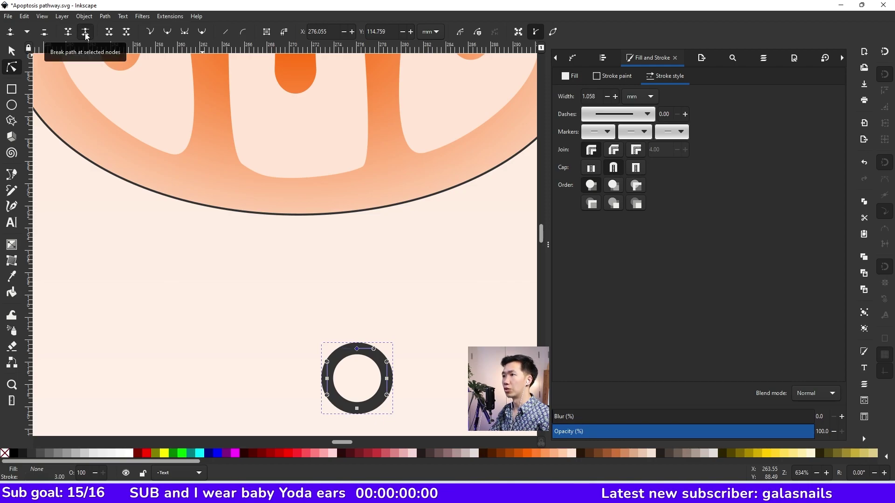
{"action": "left_click", "coordinate": [358, 349]}
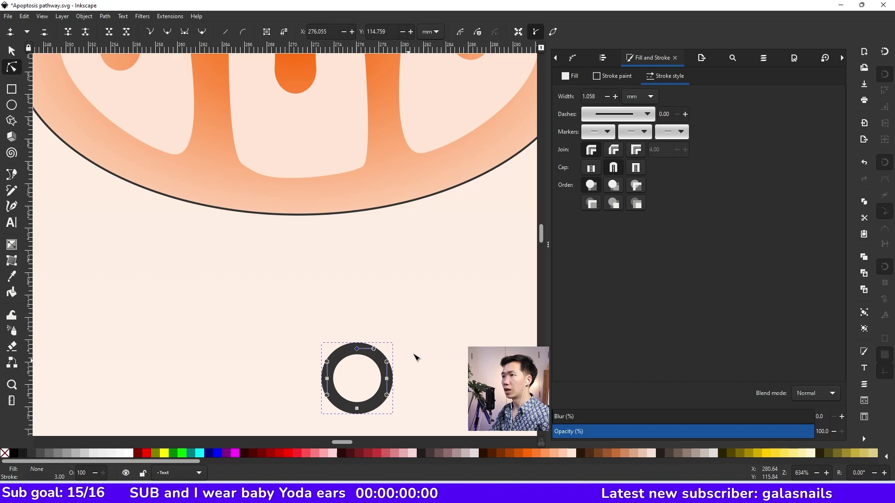
{"action": "key", "text": "Delete"}
{"action": "left_click", "coordinate": [357, 350]}
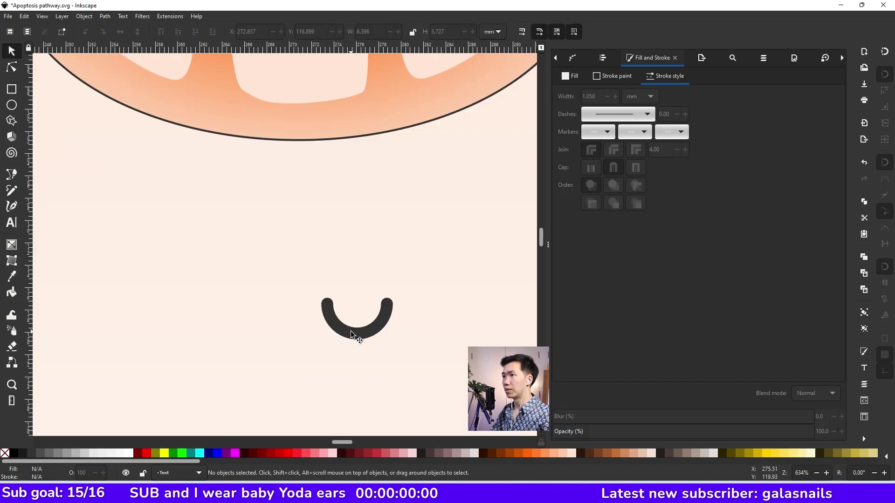
Try the butt cap on the semicircle's stroke ends and switch back to the round cap
{"action": "left_click", "coordinate": [354, 334]}
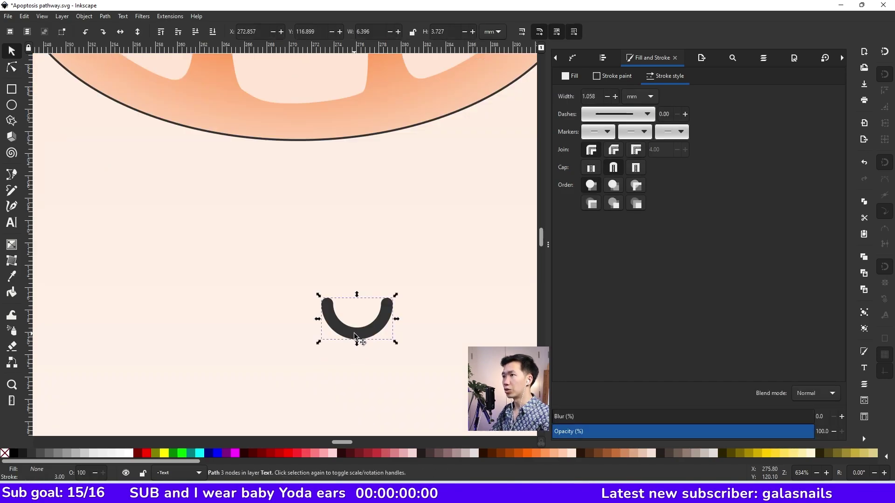
{"action": "left_click", "coordinate": [592, 169]}
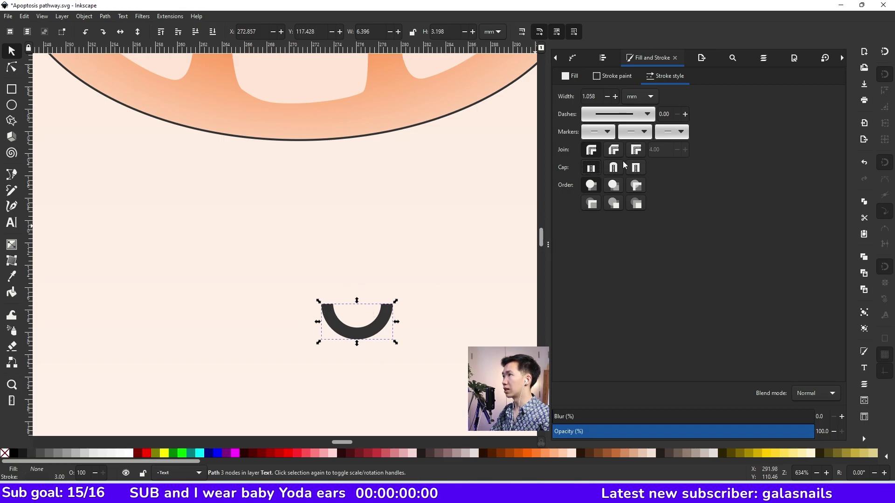
{"action": "left_click", "coordinate": [615, 168]}
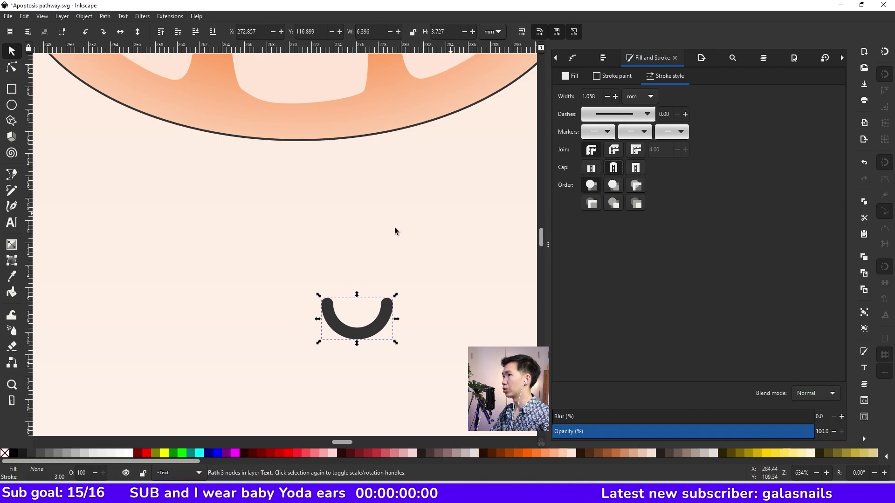
{"action": "left_click", "coordinate": [382, 231]}
Draw an open four-node zigzag path about 2.8 mm wide and 9.8 mm high, running down from the semicircle's lowest point
{"action": "scroll", "coordinate": [361, 280], "scroll_direction": "down", "scroll_amount": 3}
{"action": "key", "text": "b"}
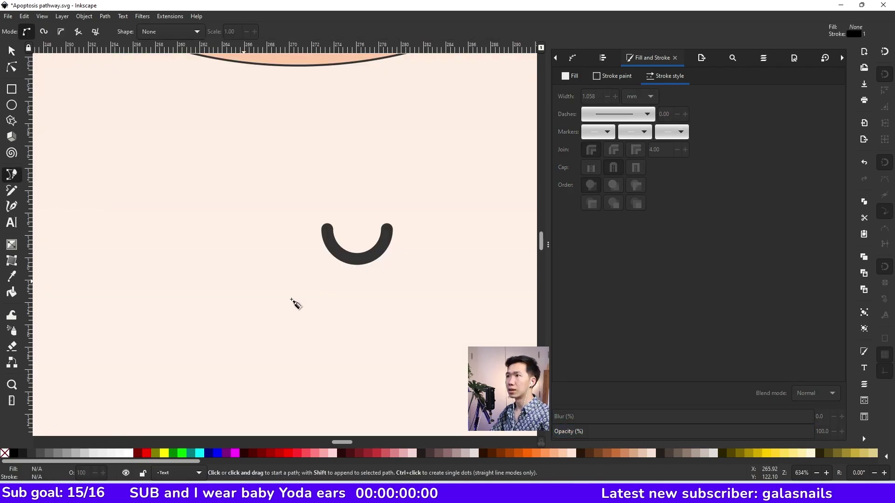
{"action": "left_click", "coordinate": [358, 259]}
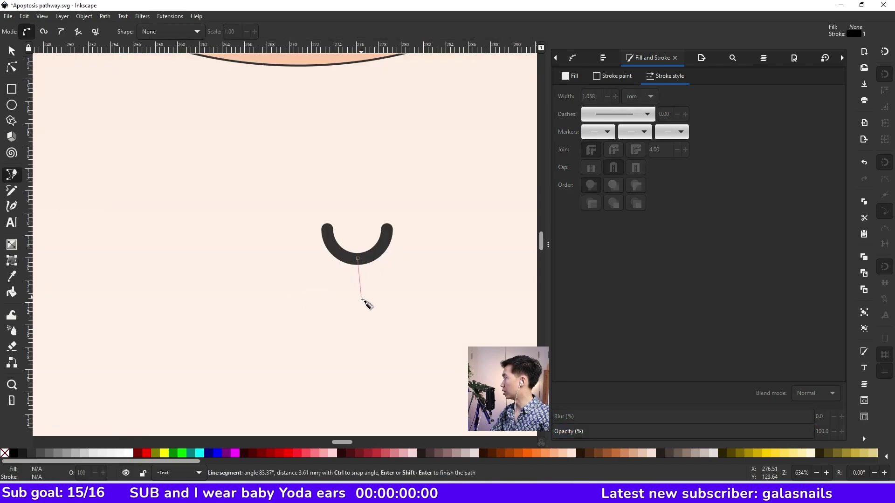
{"action": "left_click", "coordinate": [357, 299]}
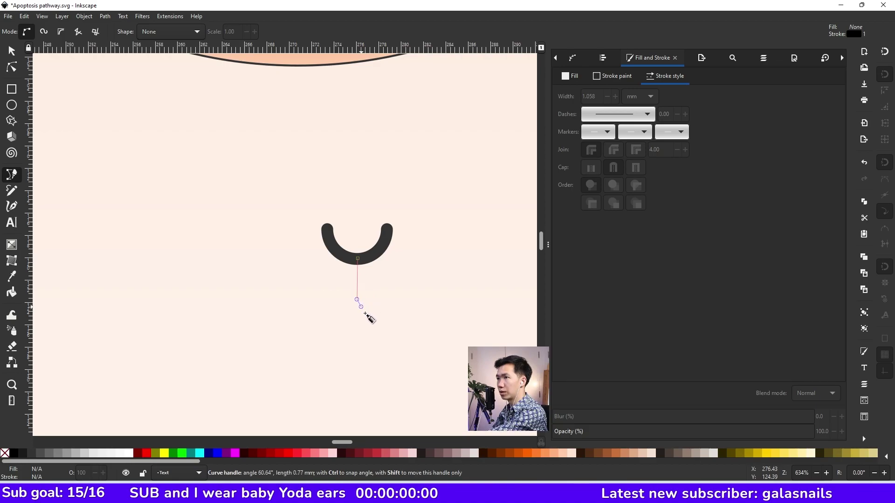
{"action": "key", "text": "BackSpace"}
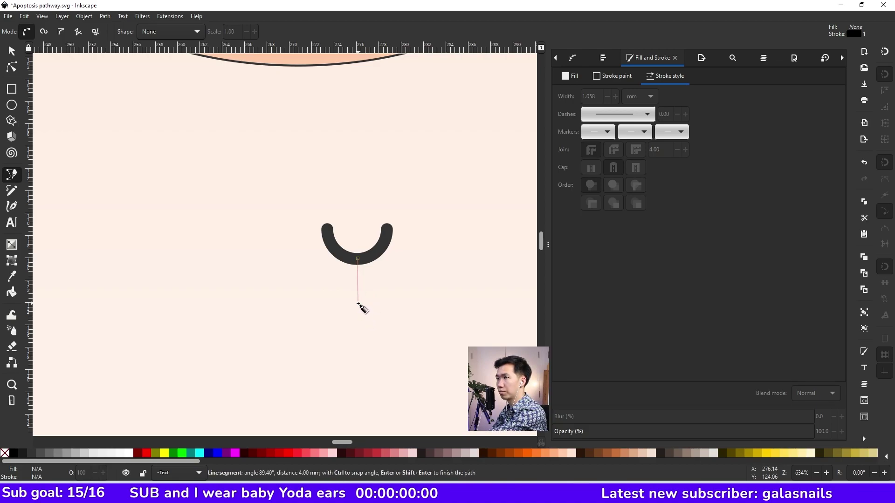
{"action": "left_click", "coordinate": [357, 304]}
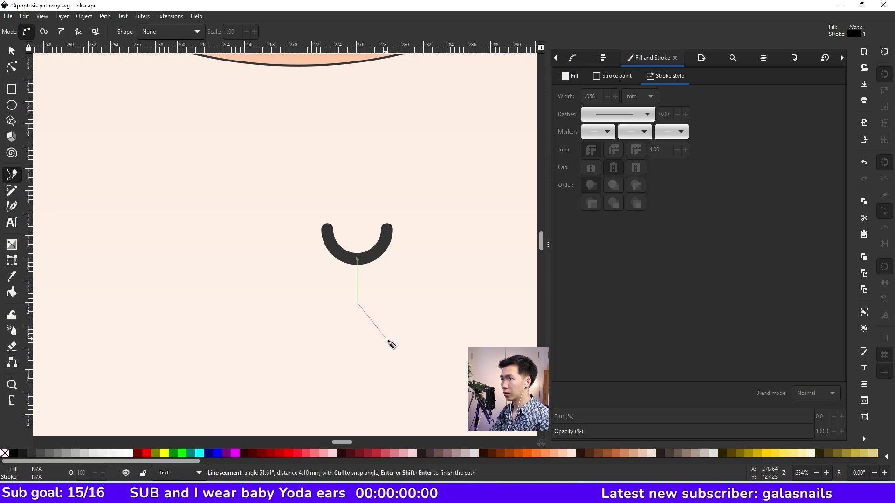
{"action": "left_click", "coordinate": [389, 343]}
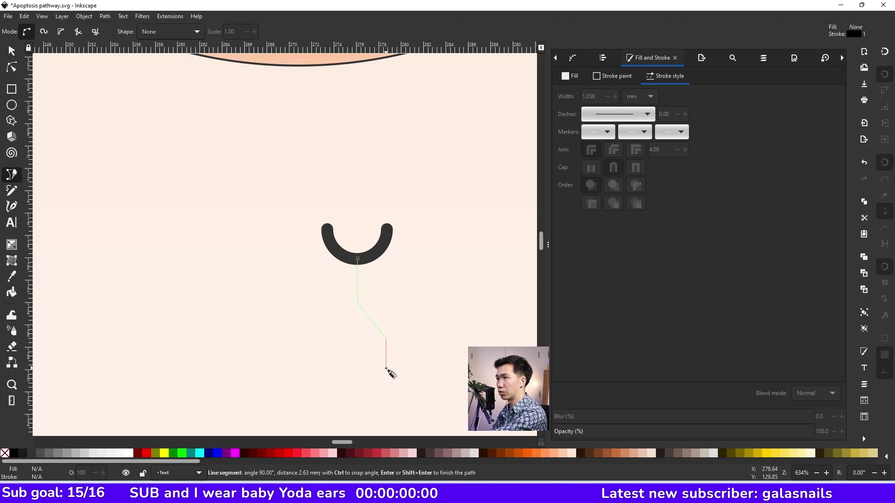
{"action": "left_click", "coordinate": [386, 369]}
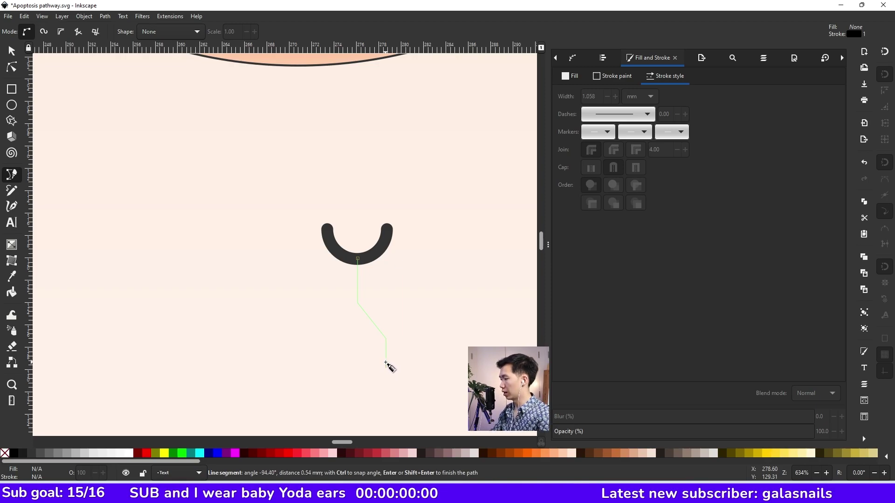
{"action": "key", "text": "Return"}
Set the zigzag stem's stroke width to 3 pt and give it round caps
{"action": "key", "text": "s"}
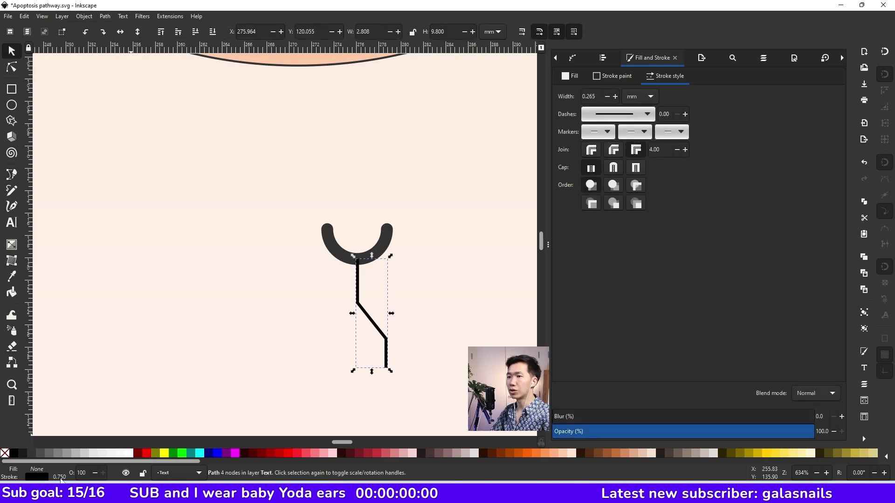
{"action": "right_click", "coordinate": [60, 478]}
{"action": "left_click", "coordinate": [93, 382]}
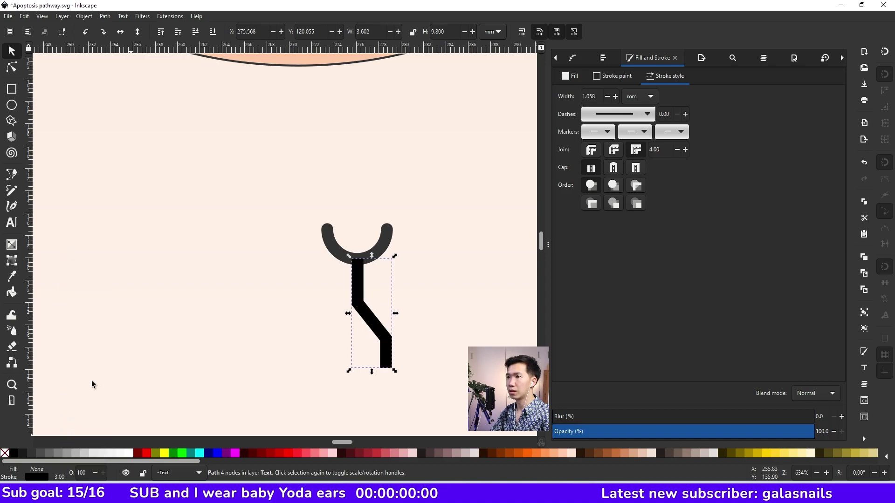
{"action": "left_click", "coordinate": [617, 169]}
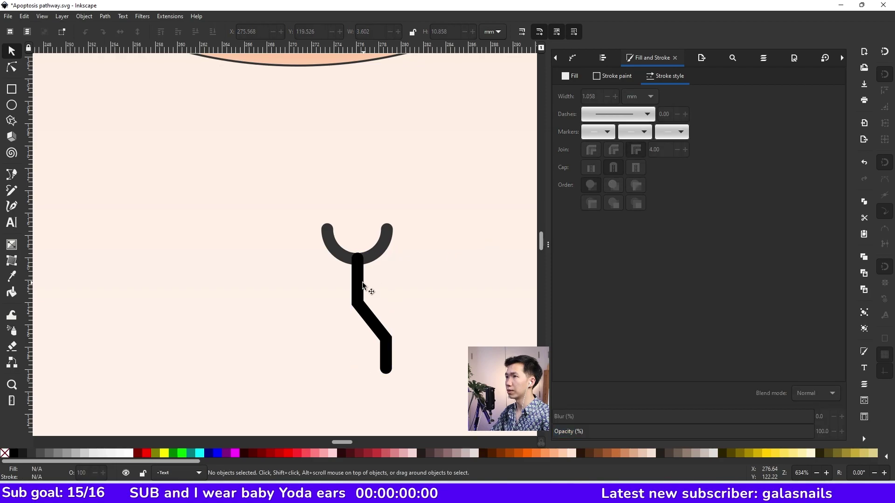
Make the stem's two middle nodes smooth so that its corners become curves
{"action": "key", "text": "n"}
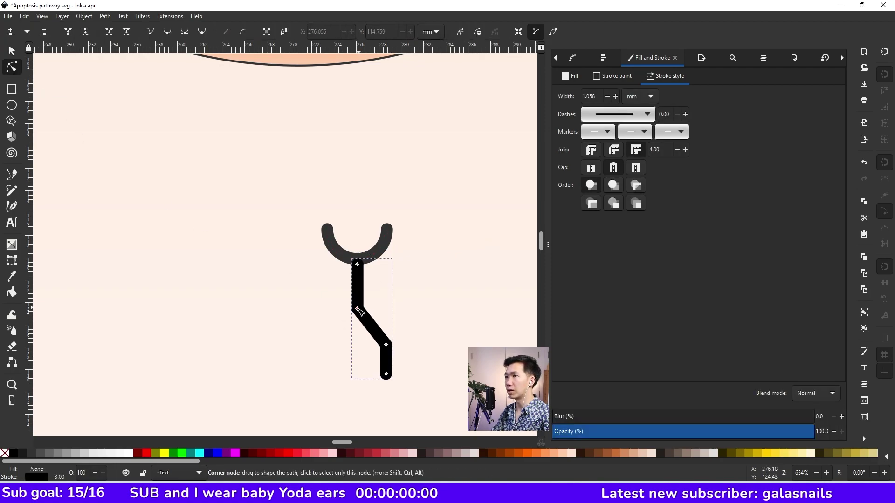
{"action": "left_click", "coordinate": [358, 309]}
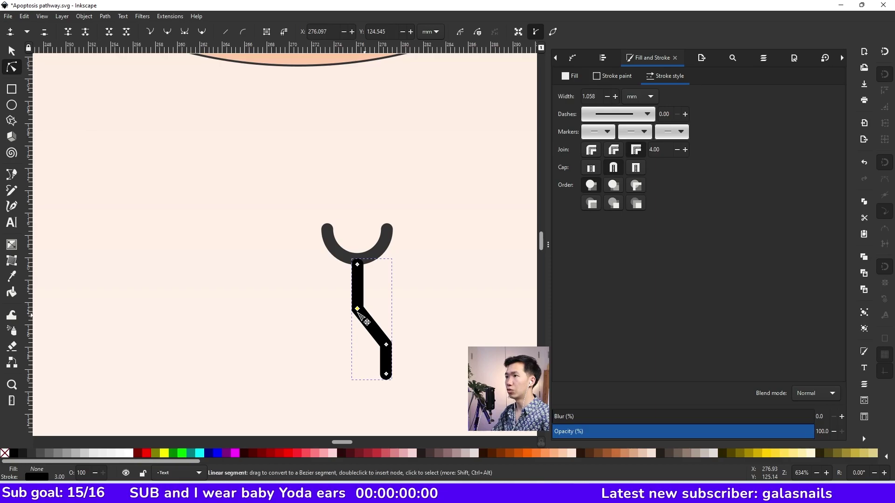
{"action": "left_click", "coordinate": [167, 32]}
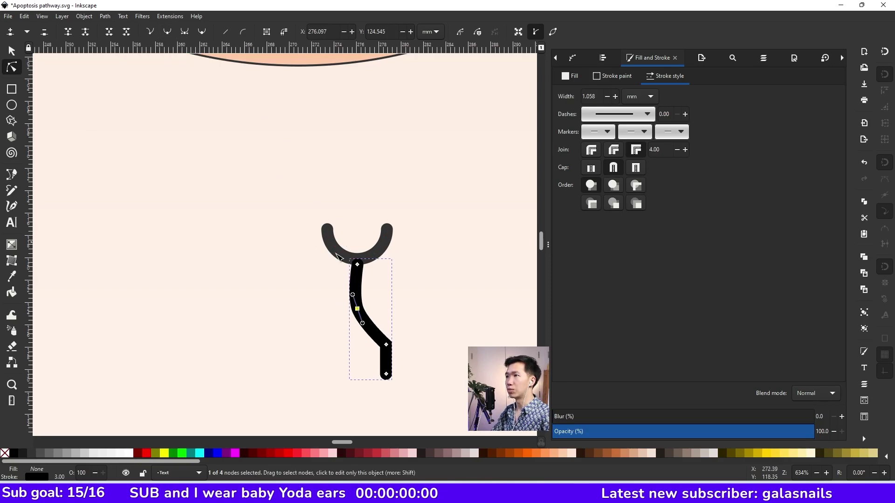
{"action": "left_click", "coordinate": [387, 345]}
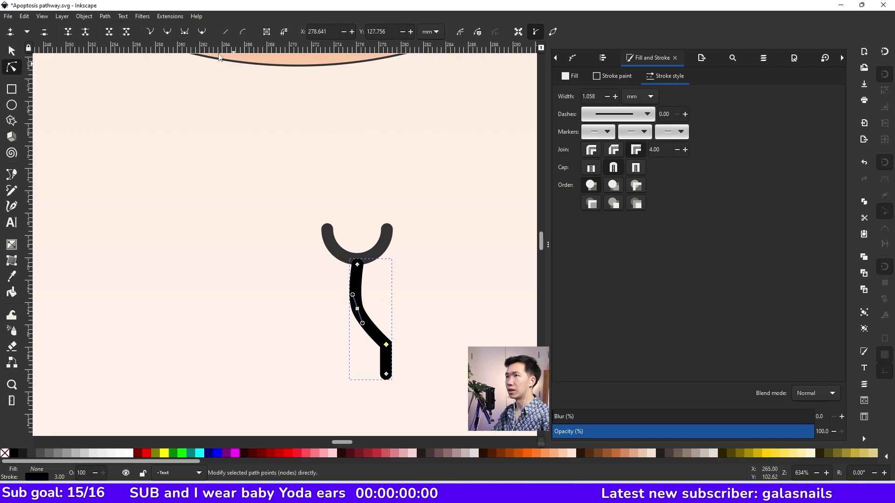
{"action": "left_click", "coordinate": [168, 34]}
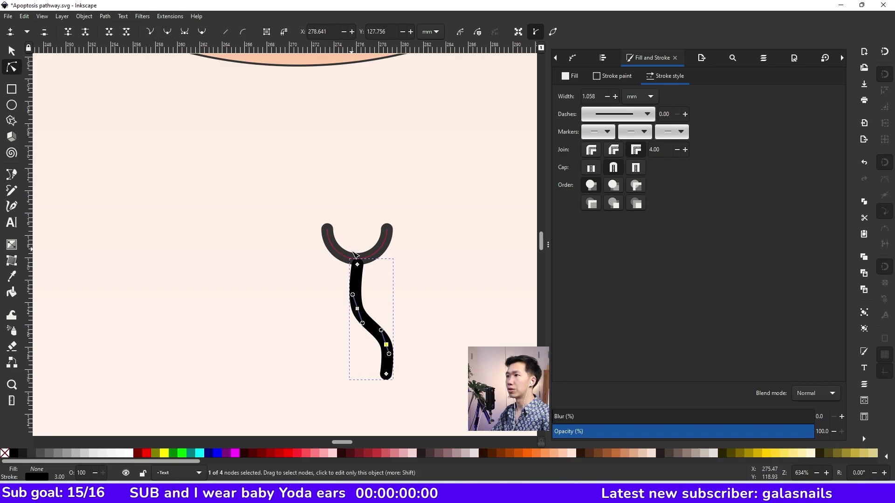
Reshape the stem into a longer S-curve and group it with the semicircle, about 10.7 mm wide and 11.8 mm high overall
{"action": "key", "text": "s"}
{"action": "left_click_drag", "start_coordinate": [396, 253], "coordinate": [362, 240]}
{"action": "left_click_drag", "start_coordinate": [354, 303], "coordinate": [380, 288]}
{"action": "key", "text": "n"}
{"action": "left_click_drag", "start_coordinate": [367, 292], "coordinate": [353, 283]}
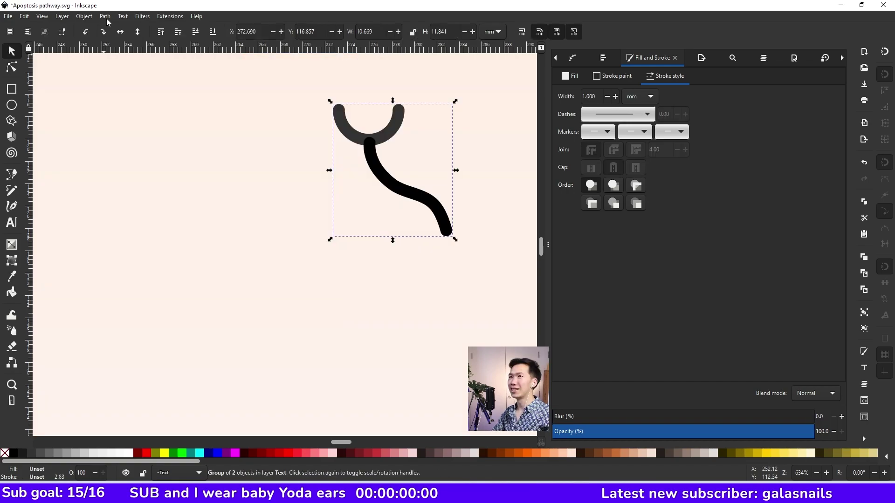
Convert the strokes of the grouped semicircle and curved stem to filled paths and check the stem's outline nodes
{"action": "left_click", "coordinate": [105, 17]}
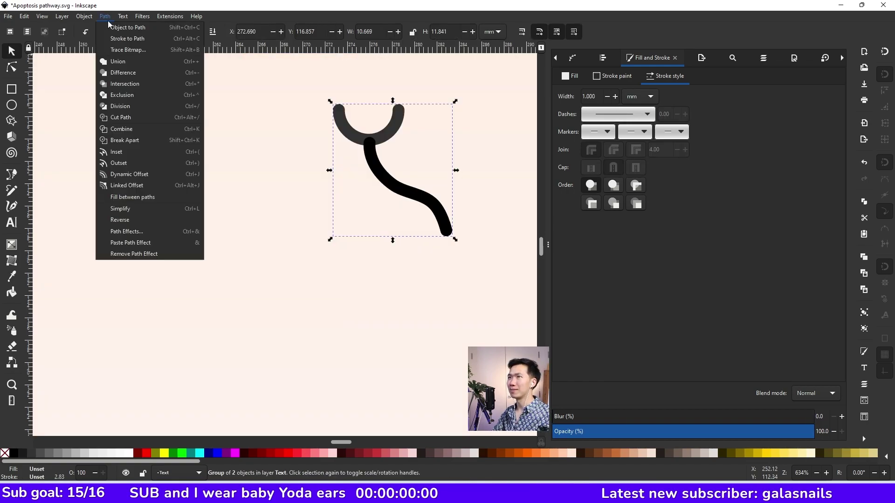
{"action": "left_click", "coordinate": [119, 39]}
{"action": "key", "text": "n"}
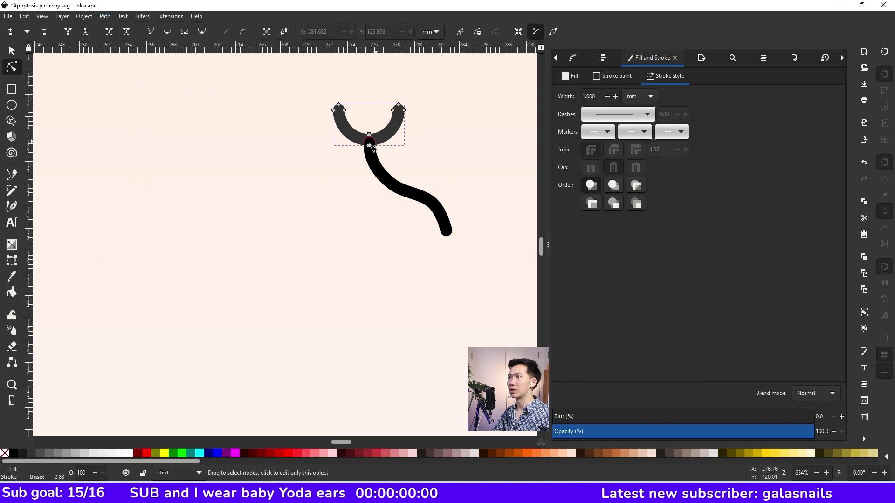
{"action": "left_click", "coordinate": [385, 162]}
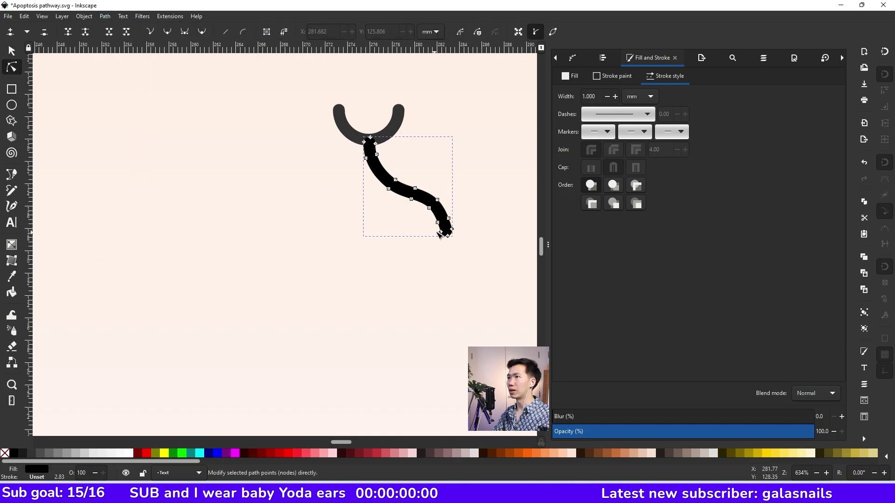
Try to merge the grouped semicircle and stem with the Union path operation
{"action": "left_click", "coordinate": [12, 51]}
{"action": "key", "text": "ctrl+a"}
{"action": "left_click", "coordinate": [105, 16]}
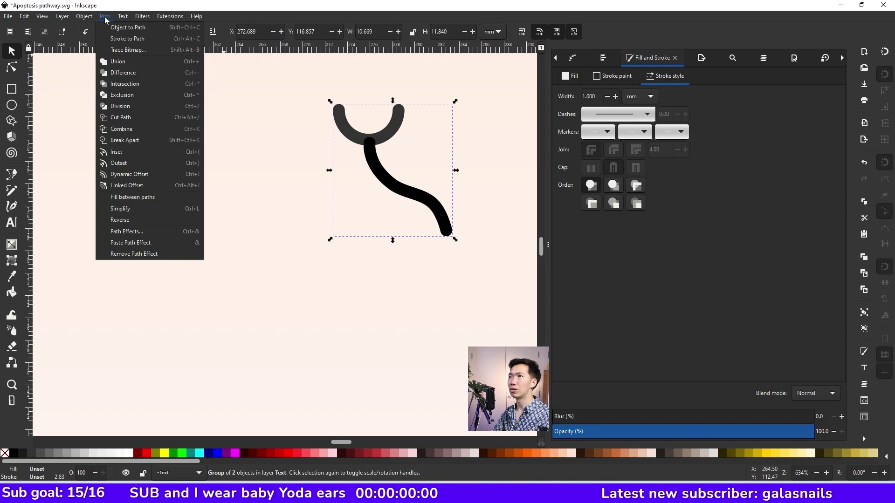
{"action": "left_click", "coordinate": [118, 61]}
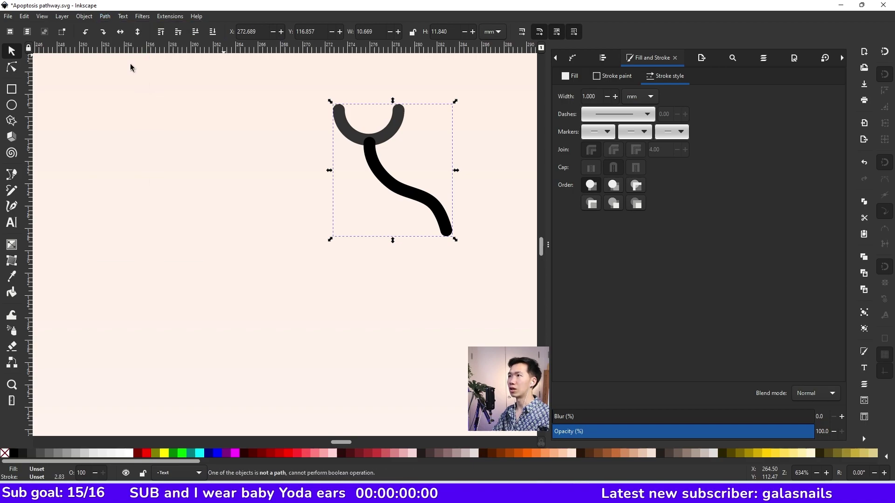
Ungroup the semicircle and stem and merge them into a single shape with Union
{"action": "right_click", "coordinate": [375, 142]}
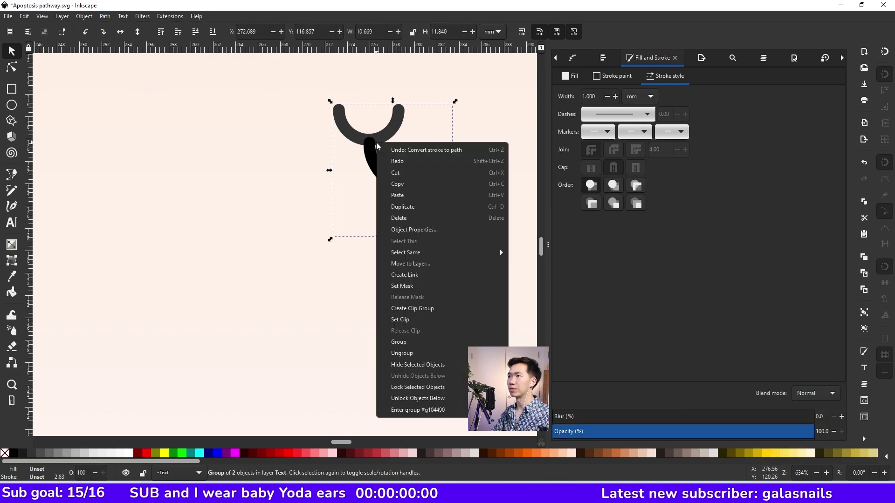
{"action": "left_click", "coordinate": [425, 352]}
{"action": "left_click", "coordinate": [304, 241]}
{"action": "left_click_drag", "start_coordinate": [288, 259], "coordinate": [457, 98]}
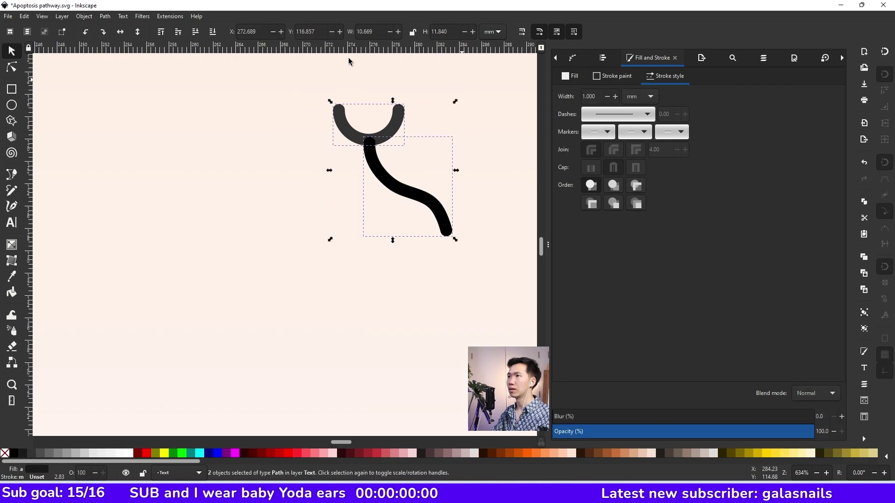
{"action": "left_click", "coordinate": [62, 16]}
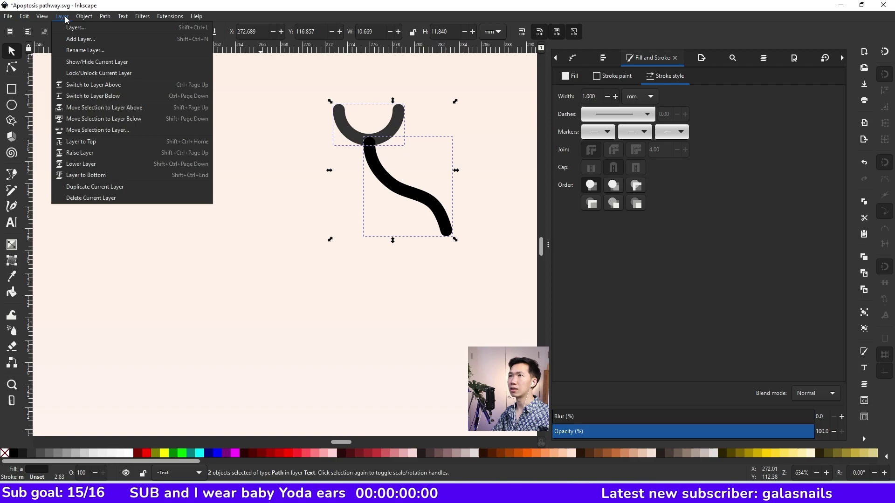
{"action": "left_click", "coordinate": [84, 17]}
{"action": "left_click", "coordinate": [105, 16]}
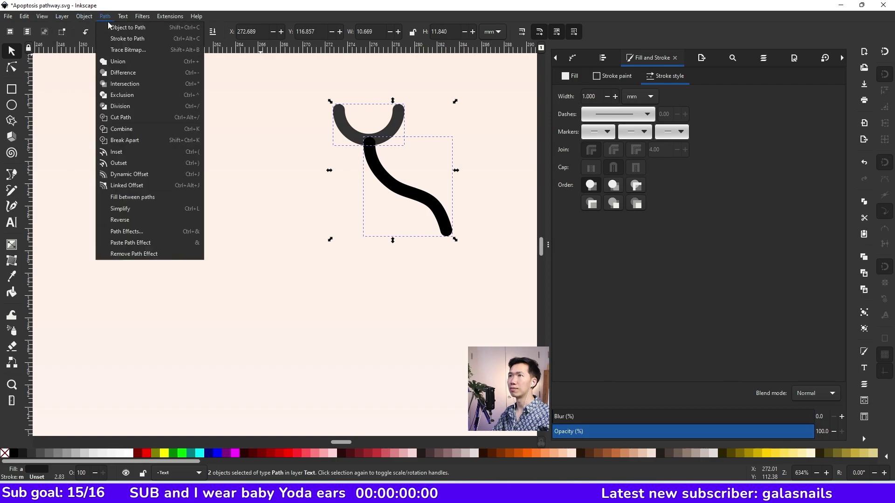
{"action": "left_click", "coordinate": [121, 62]}
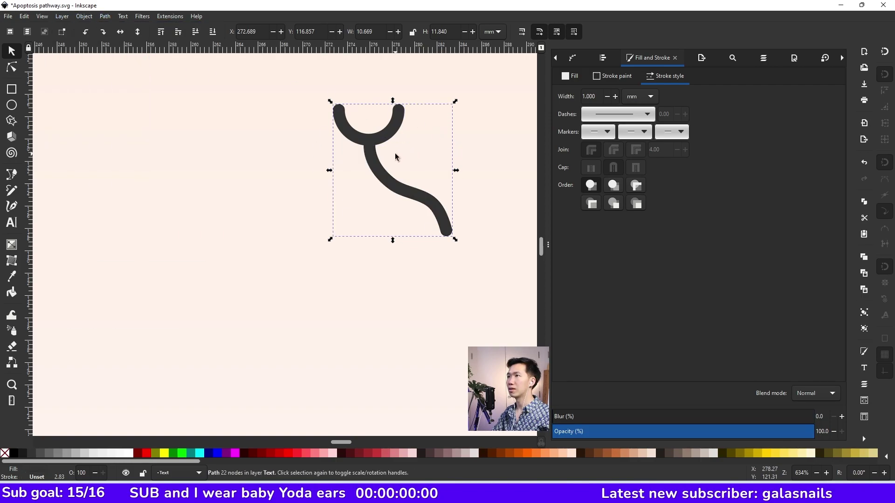
Fill the merged Y-shaped symbol with yellow #FFD42A and give it a dark grey outline 0.5 pt wide
{"action": "left_click", "coordinate": [772, 455]}
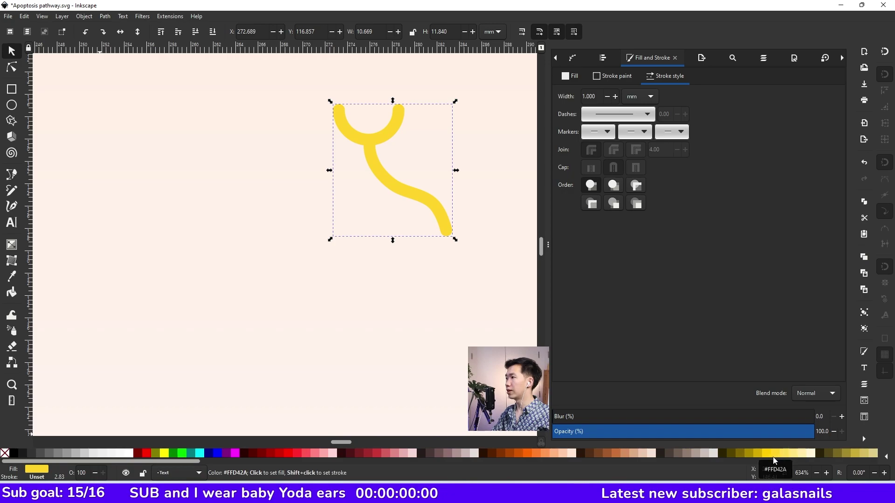
{"action": "left_click", "coordinate": [34, 454], "text": "shift"}
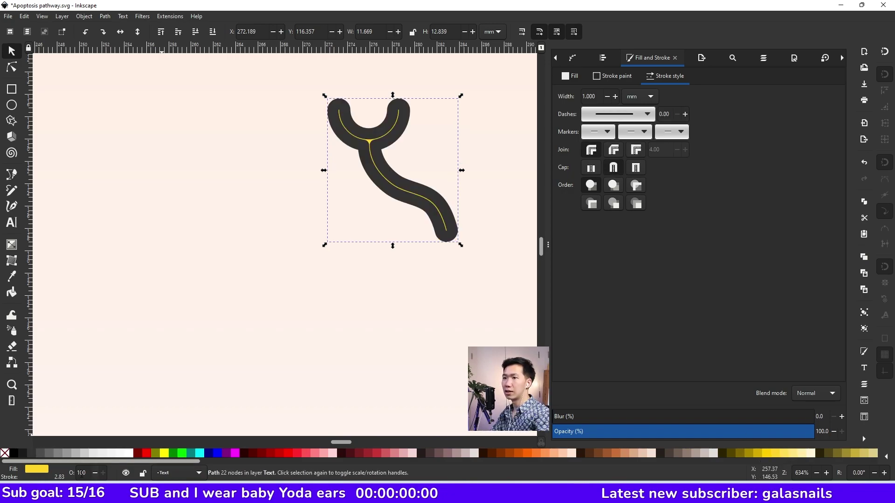
{"action": "right_click", "coordinate": [60, 476]}
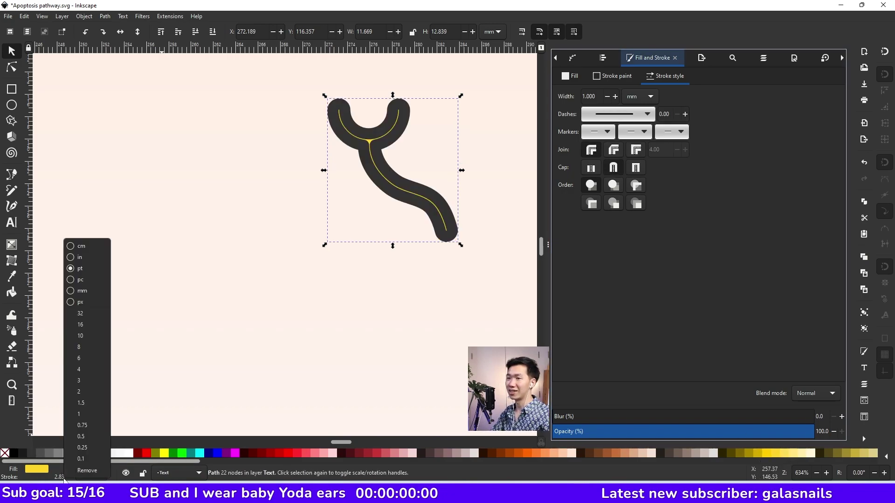
{"action": "left_click", "coordinate": [90, 437]}
{"action": "left_click", "coordinate": [326, 290]}
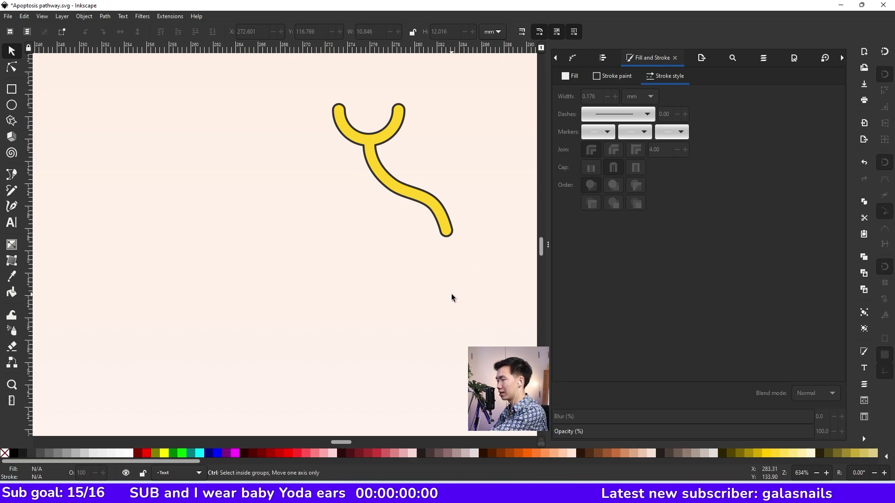
Paste a copy of the middle blue ligand circle from the death receptors into the intrinsic pathway area and regroup the three originals
{"action": "scroll", "coordinate": [449, 288], "scroll_direction": "down", "scroll_amount": 2}
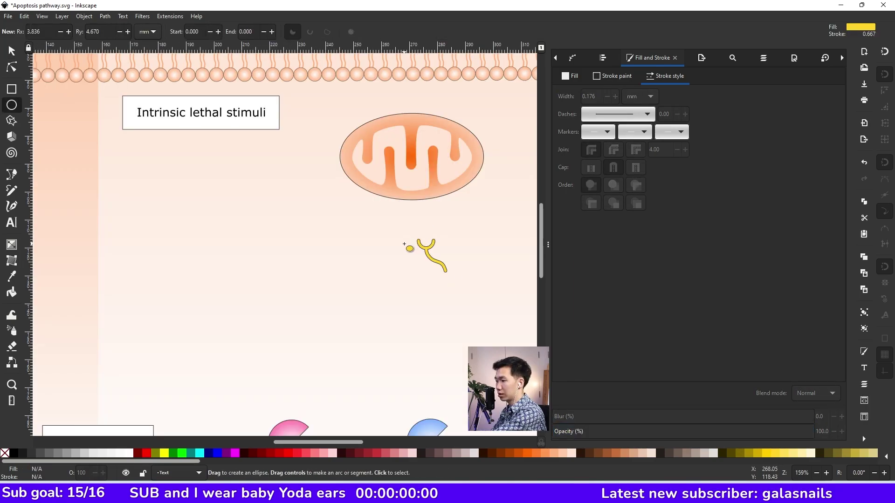
{"action": "scroll", "coordinate": [447, 243], "scroll_direction": "down", "scroll_amount": 2}
{"action": "key", "text": "s"}
{"action": "left_click", "coordinate": [81, 113]}
{"action": "right_click", "coordinate": [81, 114]}
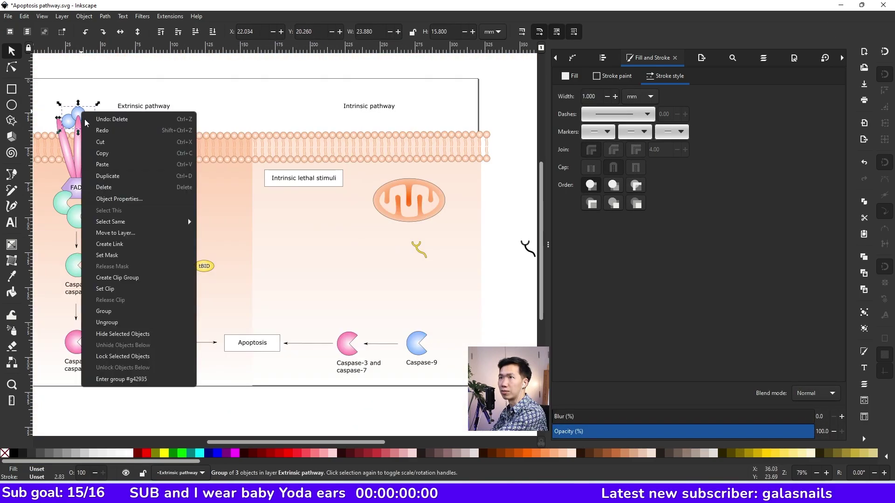
{"action": "left_click", "coordinate": [68, 118]}
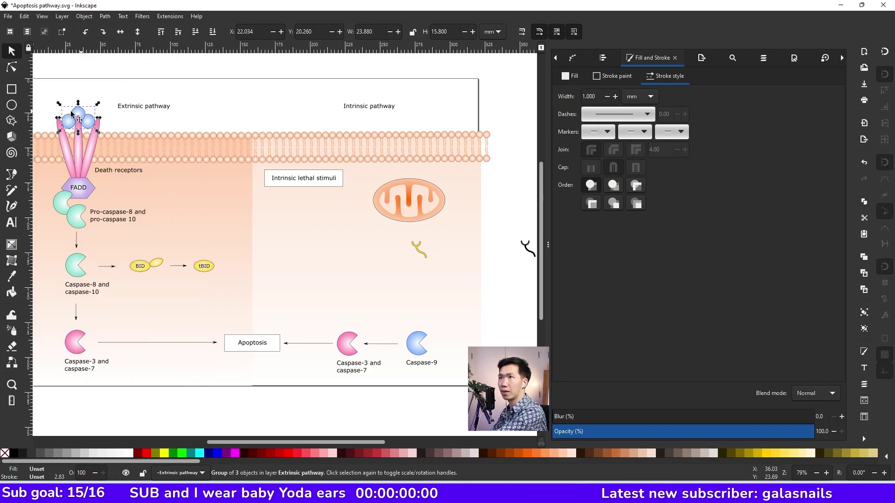
{"action": "left_click", "coordinate": [82, 116], "text": "ctrl"}
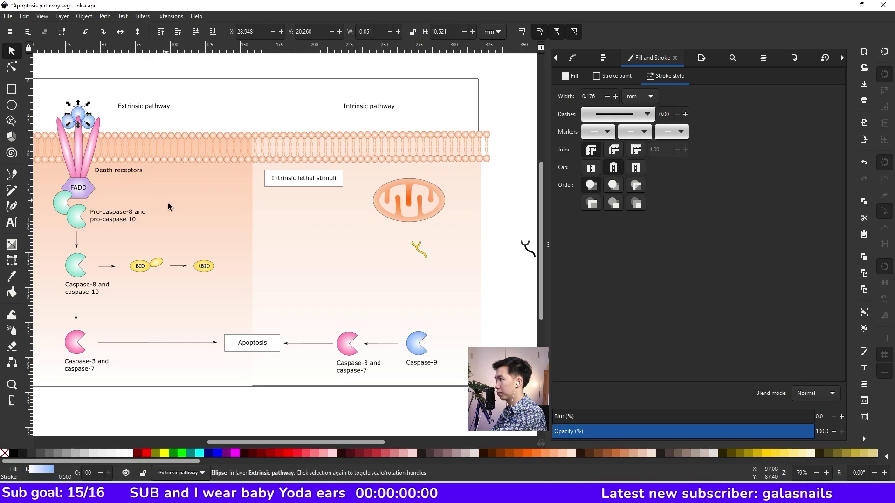
{"action": "key", "text": "ctrl+v"}
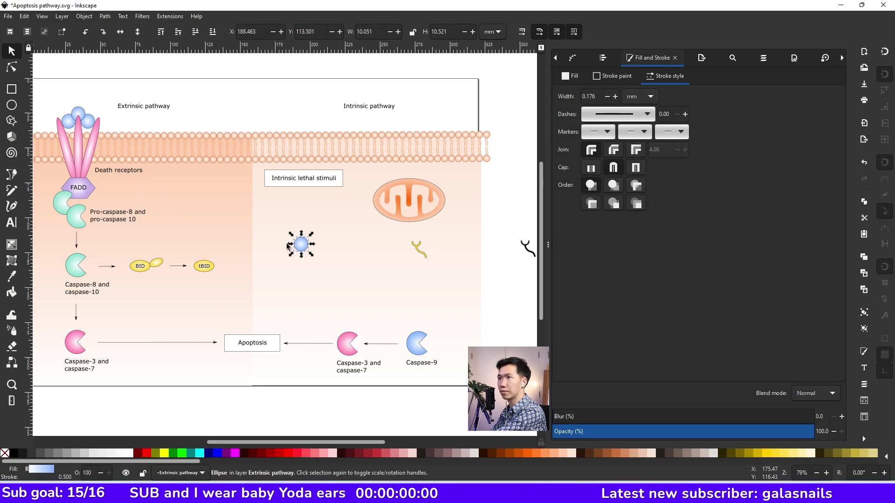
{"action": "left_click_drag", "start_coordinate": [53, 105], "coordinate": [104, 132]}
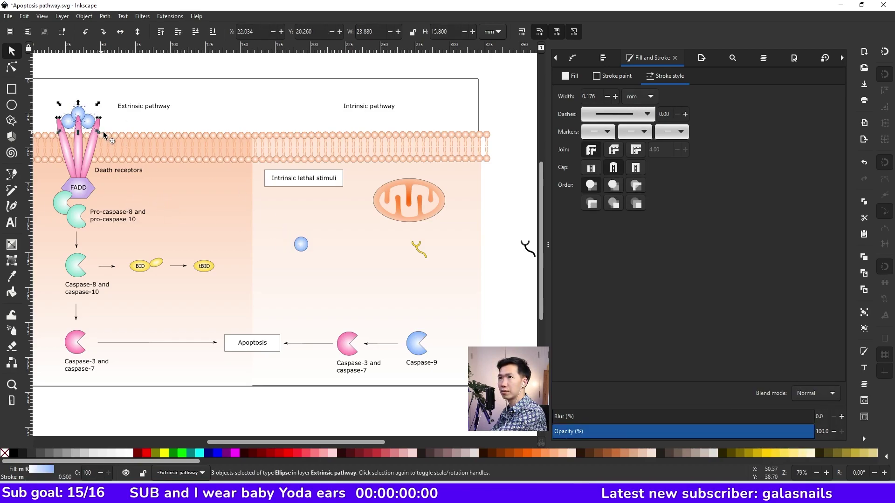
{"action": "key", "text": "ctrl+g"}
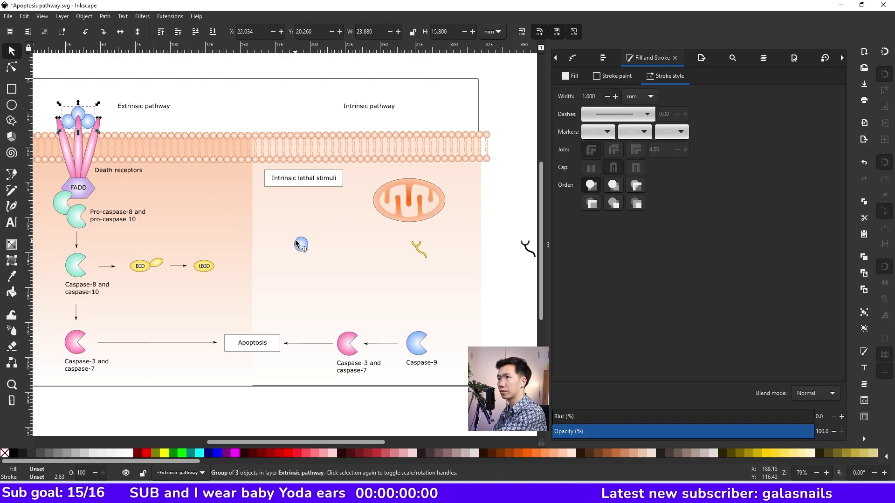
Move the copied blue circle into the yellow symbol's cup and scale it down to about 4.4 by 4.6 mm
{"action": "left_click_drag", "start_coordinate": [296, 244], "coordinate": [425, 238]}
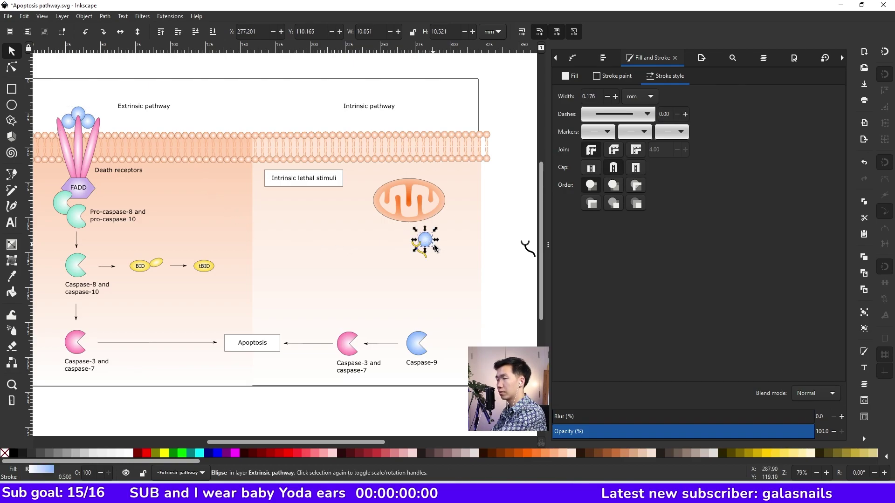
{"action": "scroll", "coordinate": [435, 246], "scroll_direction": "up", "scroll_amount": 6}
{"action": "left_click_drag", "start_coordinate": [345, 194], "coordinate": [316, 186]}
{"action": "left_click_drag", "start_coordinate": [348, 130], "coordinate": [284, 197]}
{"action": "left_click_drag", "start_coordinate": [276, 217], "coordinate": [301, 214]}
{"action": "left_click", "coordinate": [344, 187]}
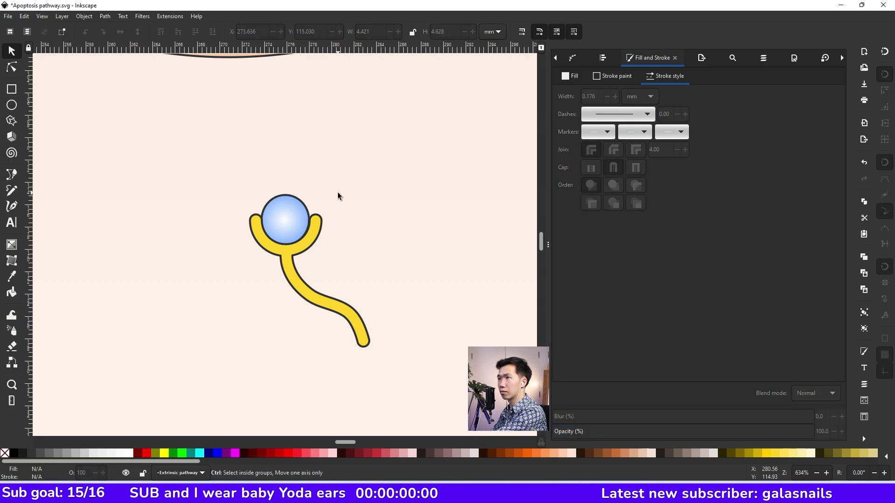
Change the blue colour in the small circle's radial gradient to pink
{"action": "scroll", "coordinate": [338, 193], "scroll_direction": "down", "scroll_amount": 6}
{"action": "scroll", "coordinate": [339, 196], "scroll_direction": "up", "scroll_amount": 2}
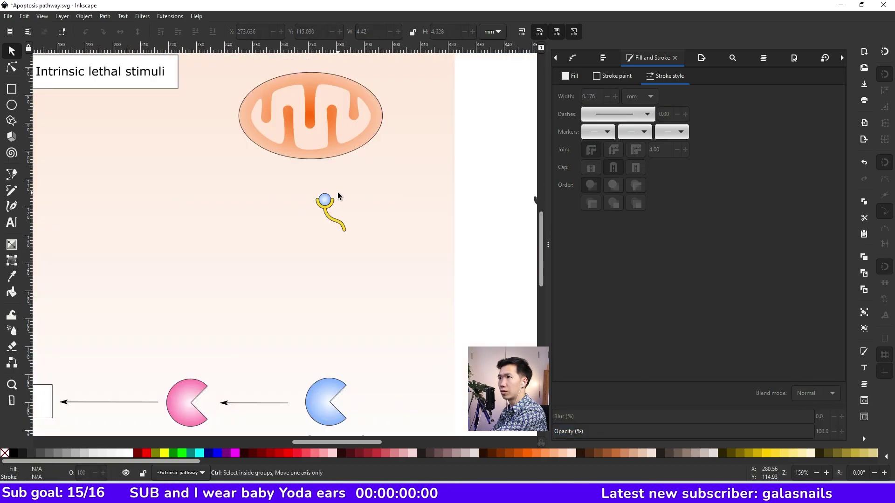
{"action": "scroll", "coordinate": [278, 223], "scroll_direction": "down", "scroll_amount": 2}
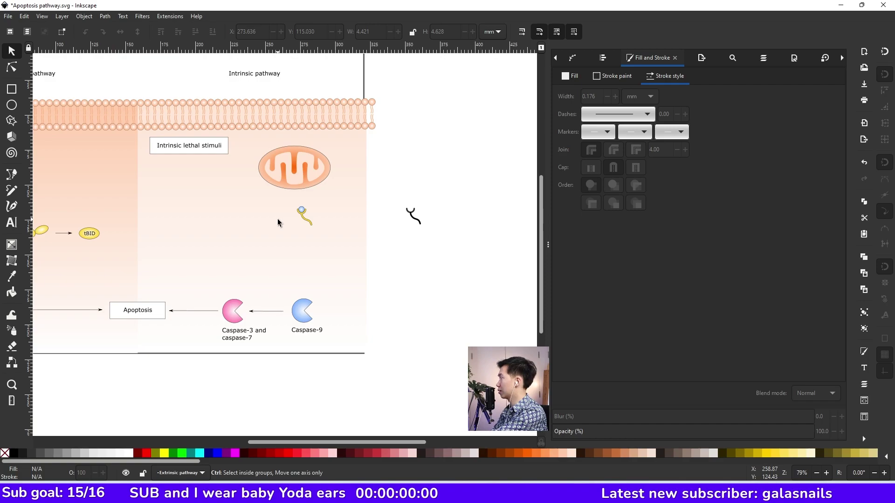
{"action": "scroll", "coordinate": [278, 223], "scroll_direction": "down", "scroll_amount": 3}
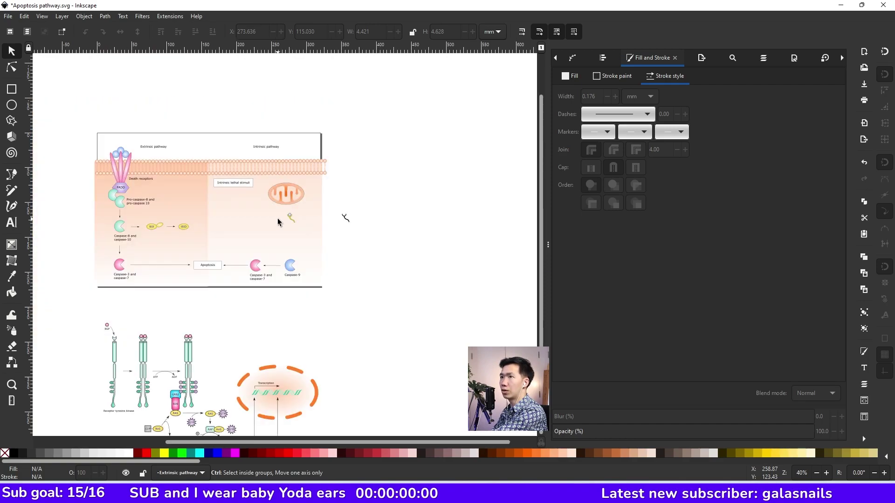
{"action": "scroll", "coordinate": [278, 222], "scroll_direction": "up", "scroll_amount": 6}
{"action": "left_click", "coordinate": [373, 184]}
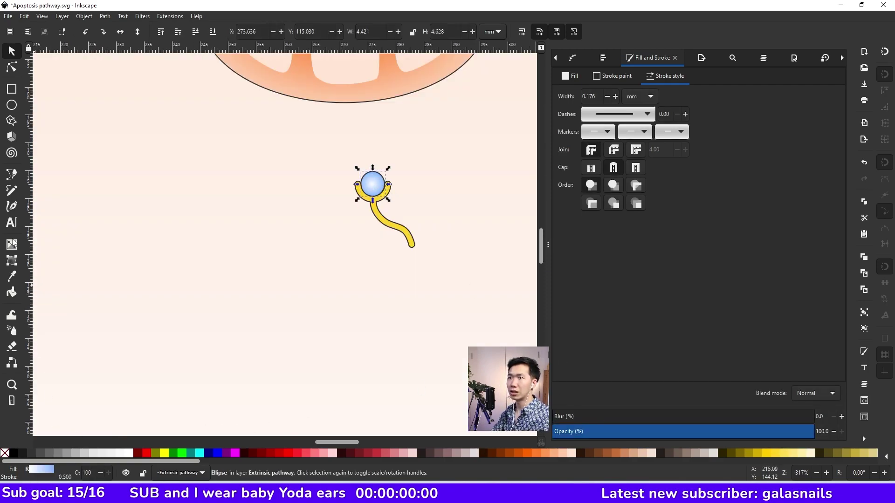
{"action": "left_click", "coordinate": [11, 244]}
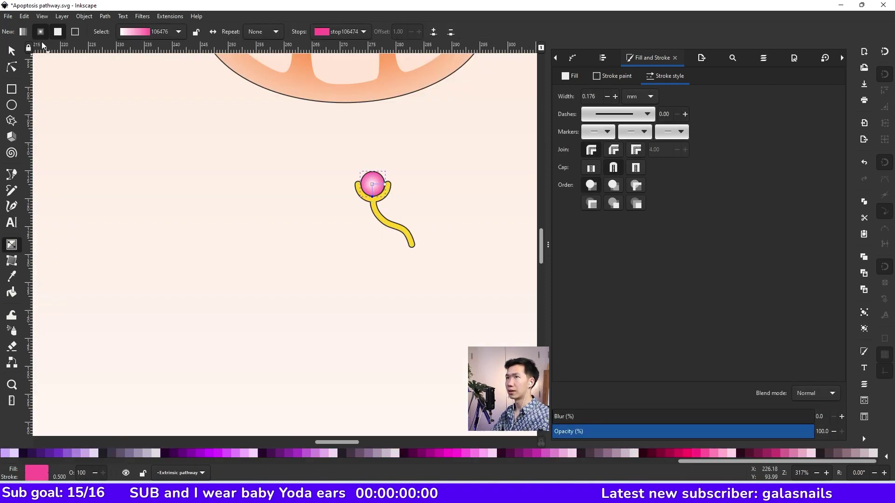
{"action": "key", "text": "5"}
Ungroup the BID to tBID row and paste a copy of its tilted yellow ellipse below the cup symbol in the intrinsic pathway
{"action": "scroll", "coordinate": [137, 237], "scroll_direction": "up", "scroll_amount": 1, "text": "ctrl"}
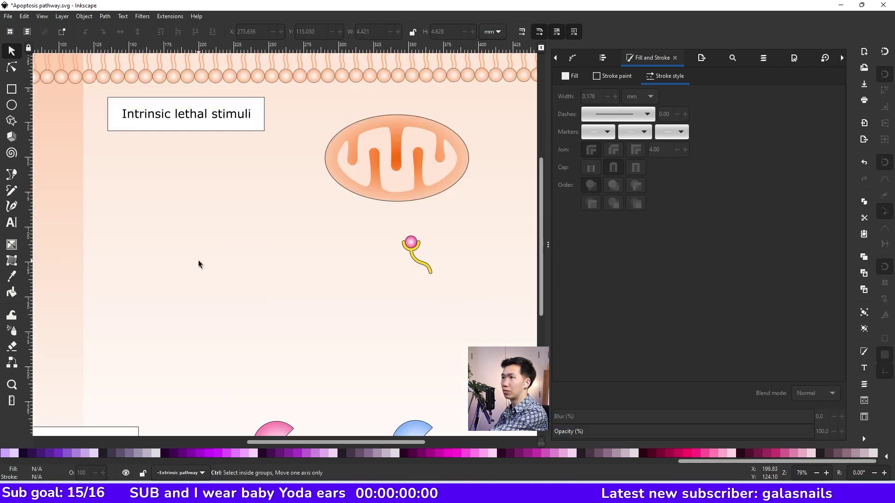
{"action": "scroll", "coordinate": [198, 265], "scroll_direction": "down", "scroll_amount": 2, "text": "ctrl"}
{"action": "left_click", "coordinate": [49, 274]}
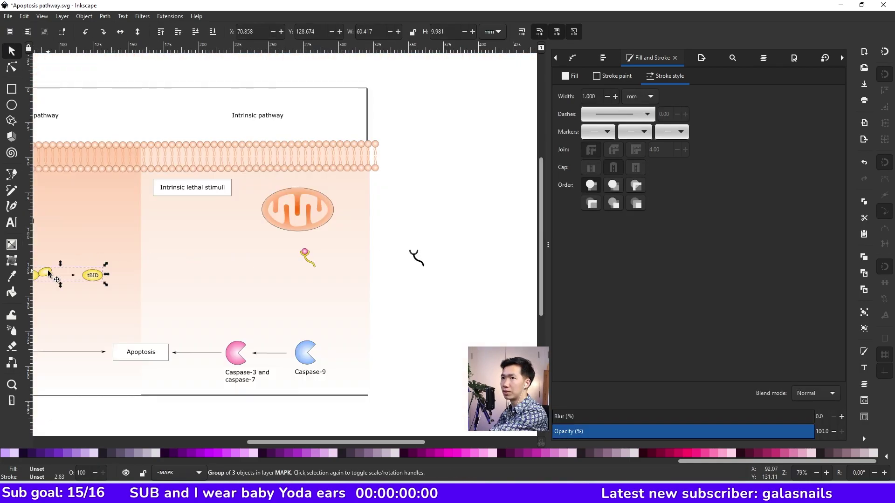
{"action": "right_click", "coordinate": [49, 274]}
{"action": "left_click", "coordinate": [49, 275]}
{"action": "right_click", "coordinate": [49, 274]}
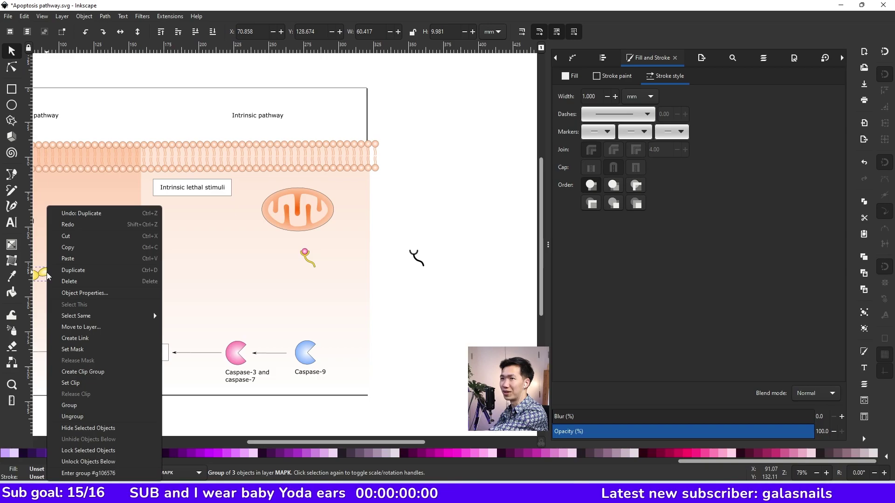
{"action": "left_click", "coordinate": [40, 275]}
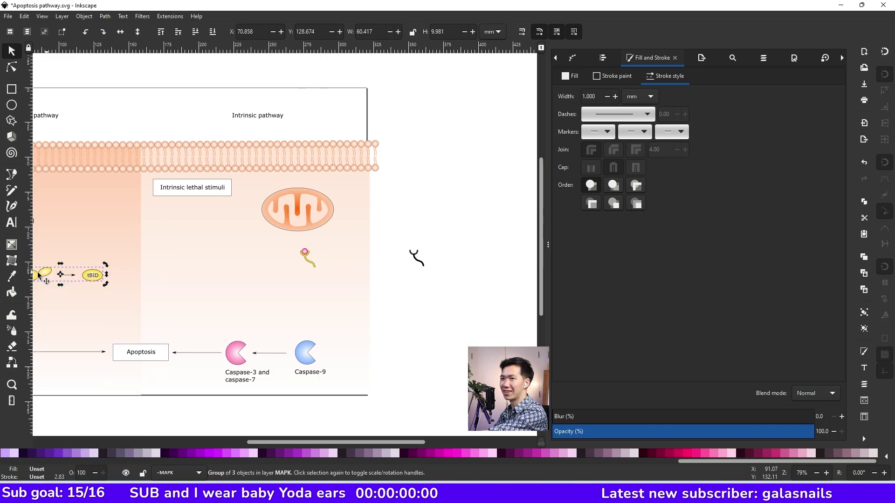
{"action": "right_click", "coordinate": [41, 275]}
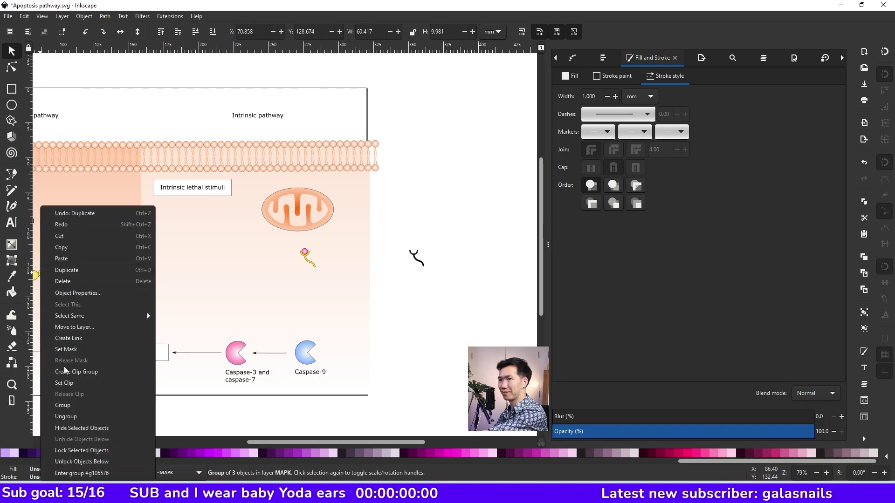
{"action": "left_click", "coordinate": [80, 417]}
{"action": "left_click", "coordinate": [206, 297]}
{"action": "left_click", "coordinate": [46, 273]}
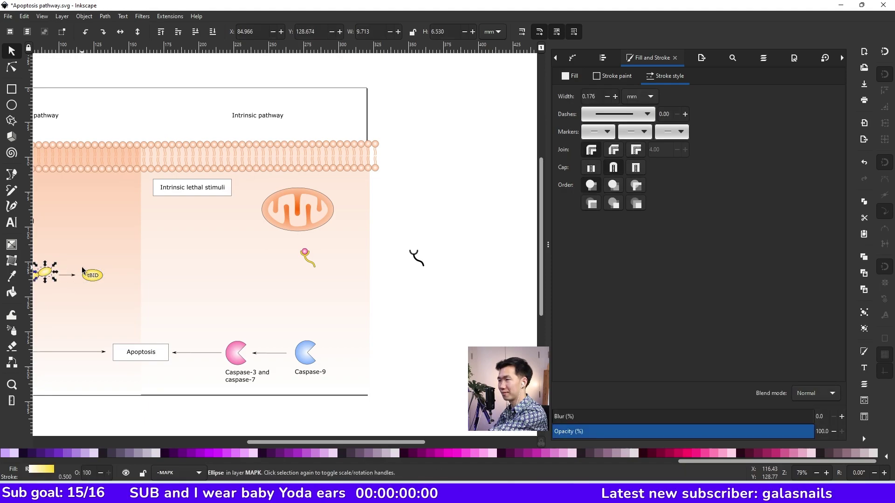
{"action": "key", "text": "ctrl+v"}
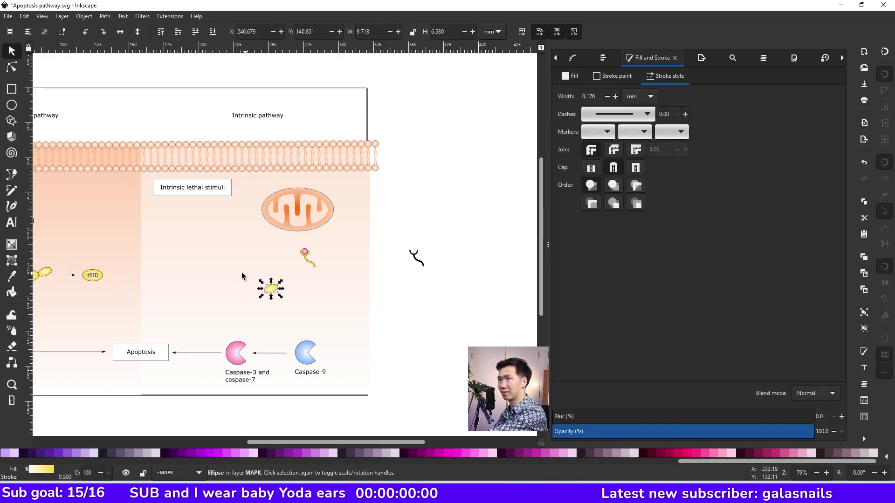
Stand the yellow ellipse upright at the lower end of the yellow stem and change its gradient colour to orange
{"action": "scroll", "coordinate": [335, 303], "scroll_direction": "up", "scroll_amount": 4}
{"action": "left_click_drag", "start_coordinate": [100, 241], "coordinate": [275, 145]}
{"action": "left_click", "coordinate": [306, 172]}
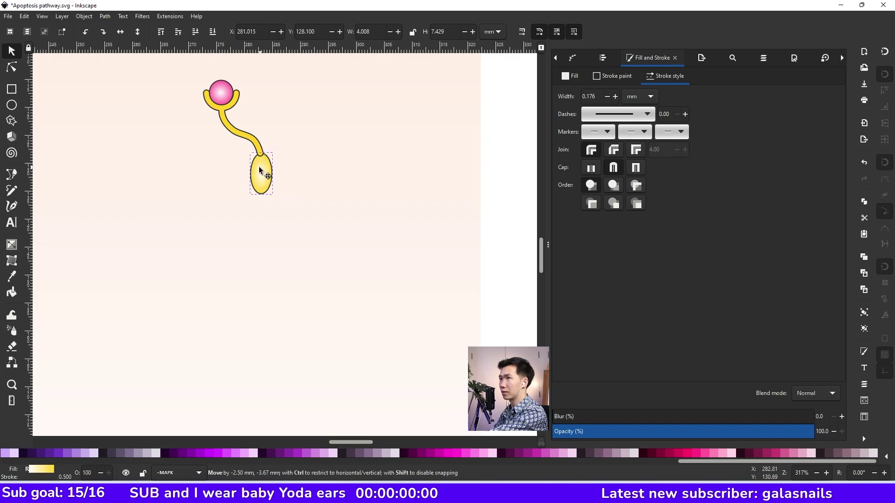
{"action": "left_click_drag", "start_coordinate": [262, 168], "coordinate": [259, 169]}
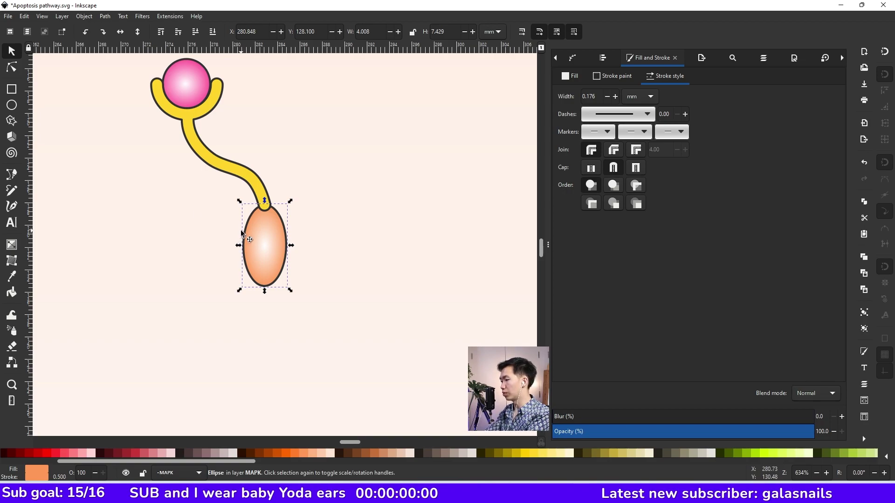
Duplicate the orange ellipse, tilt the copy beside the stem below the cup, and recolour its gradient purple
{"action": "key", "text": "ctrl+d"}
{"action": "left_click_drag", "start_coordinate": [274, 237], "coordinate": [172, 176]}
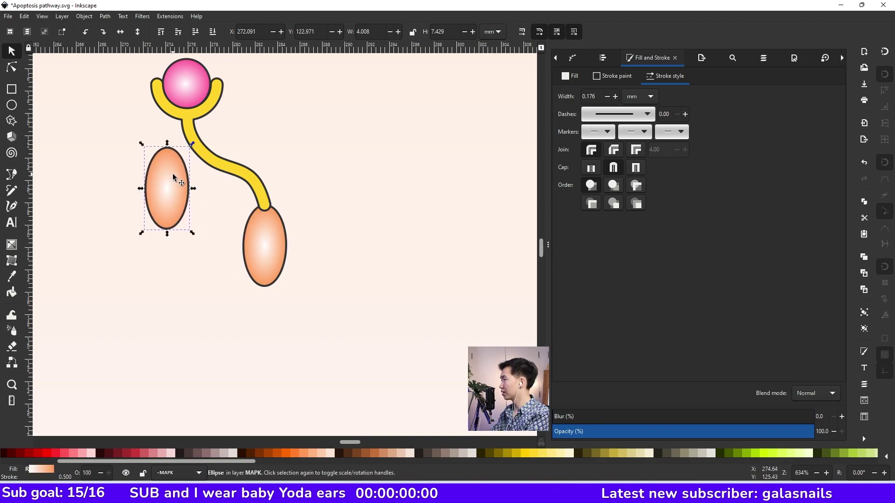
{"action": "left_click", "coordinate": [176, 178]}
{"action": "left_click_drag", "start_coordinate": [177, 145], "coordinate": [161, 141]}
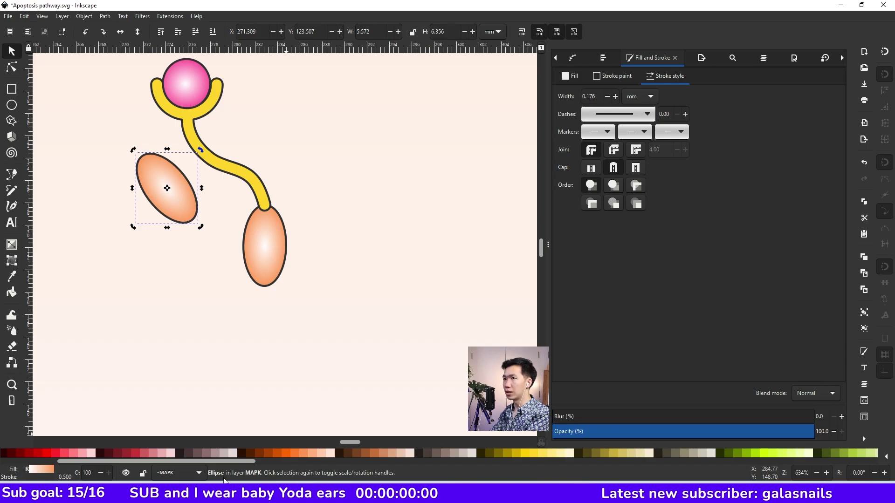
{"action": "left_click_drag", "start_coordinate": [208, 461], "coordinate": [615, 462]}
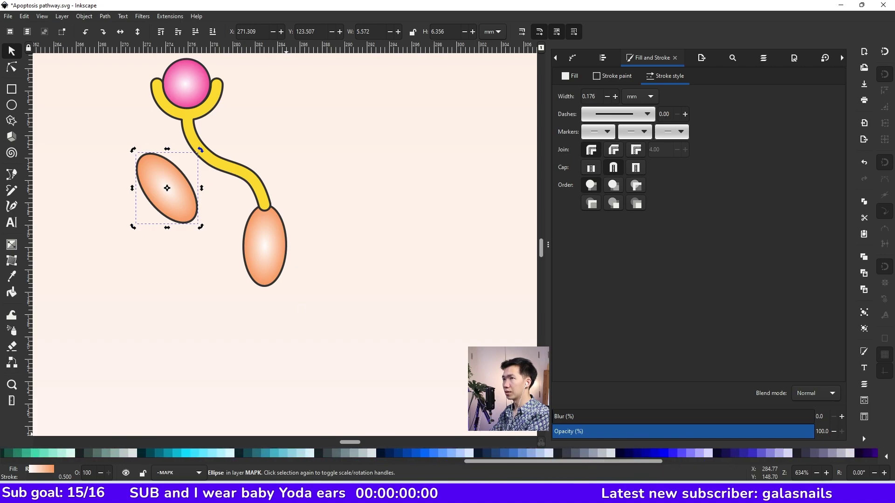
{"action": "left_click", "coordinate": [12, 245]}
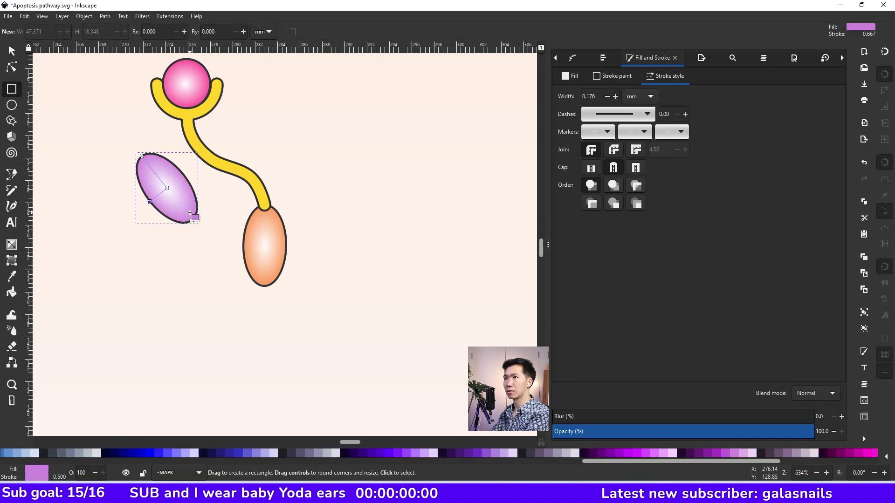
Draw a purple rectangle about 5.8 by 1.4 mm and tilt it to connect the purple and orange ellipses
{"action": "left_click_drag", "start_coordinate": [189, 212], "coordinate": [254, 229]}
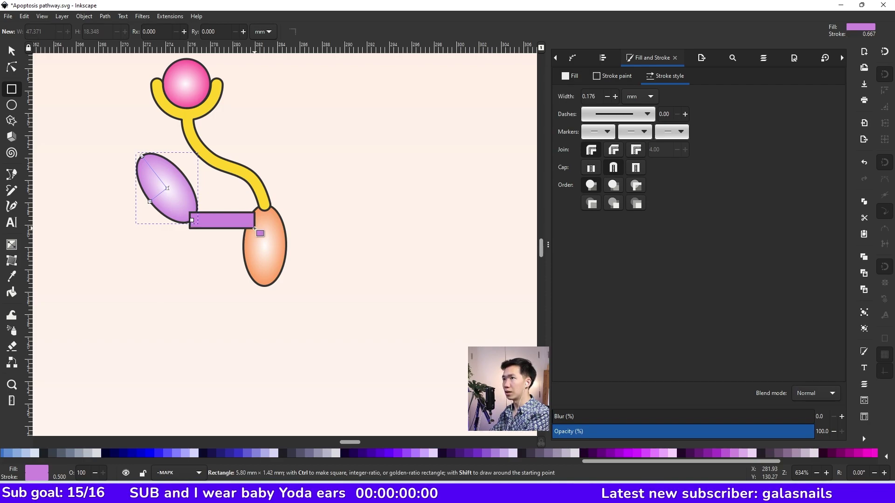
{"action": "left_click", "coordinate": [11, 50]}
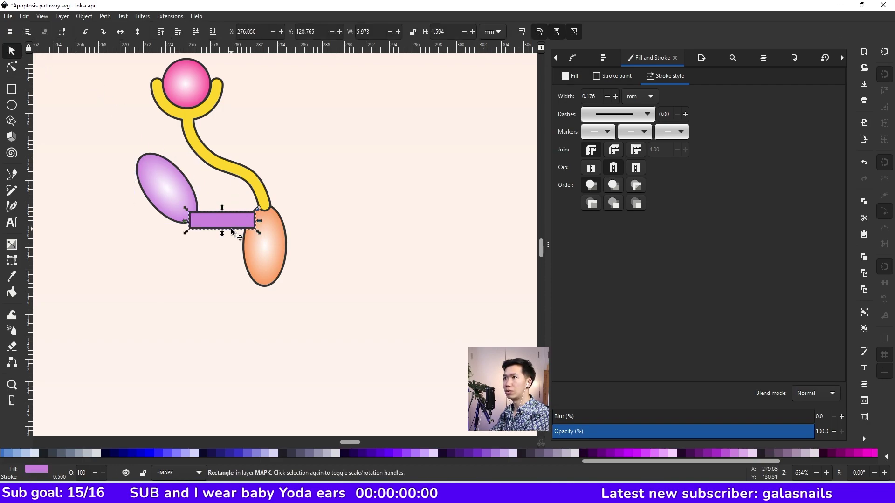
{"action": "left_click_drag", "start_coordinate": [234, 226], "coordinate": [240, 222]}
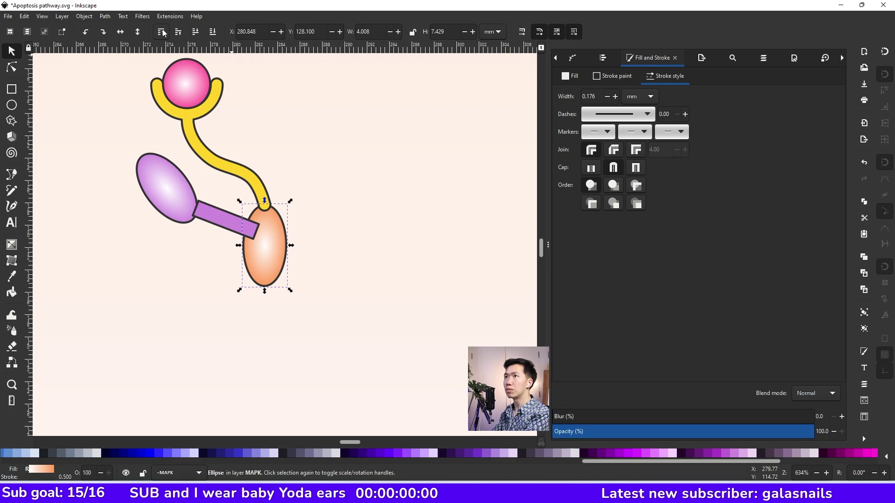
Raise the orange and purple ellipses above the connecting rectangle and shift the purple ellipse closer to the orange one
{"action": "left_click", "coordinate": [162, 31]}
{"action": "left_click_drag", "start_coordinate": [155, 193], "coordinate": [161, 192]}
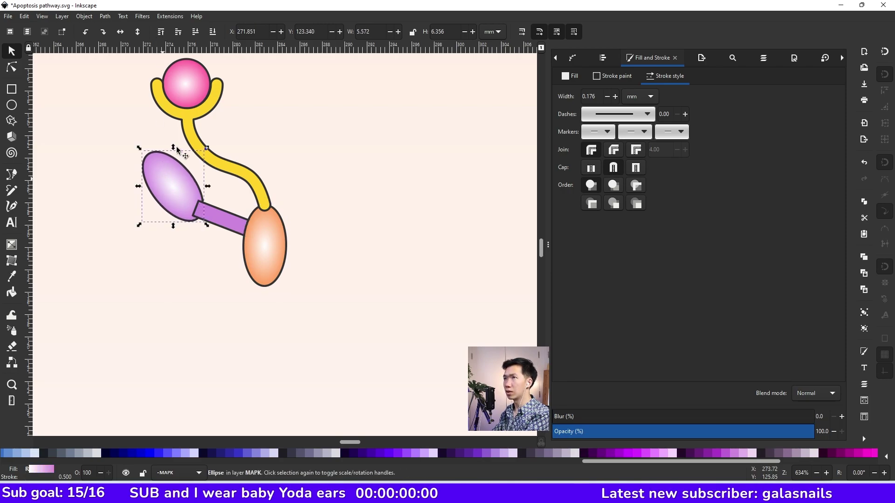
{"action": "left_click", "coordinate": [162, 32]}
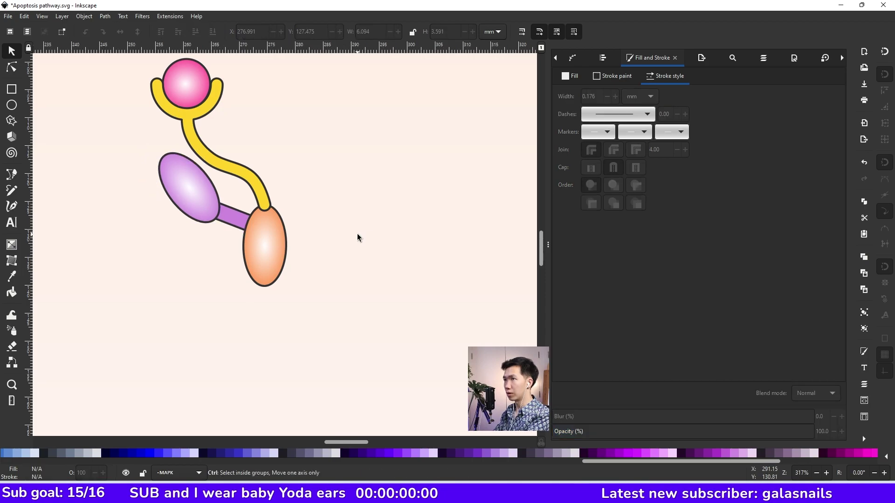
Group the five parts of the protein symbol and shift the group slightly beneath the mitochondrion
{"action": "scroll", "coordinate": [357, 234], "scroll_direction": "down", "scroll_amount": 2, "text": "ctrl"}
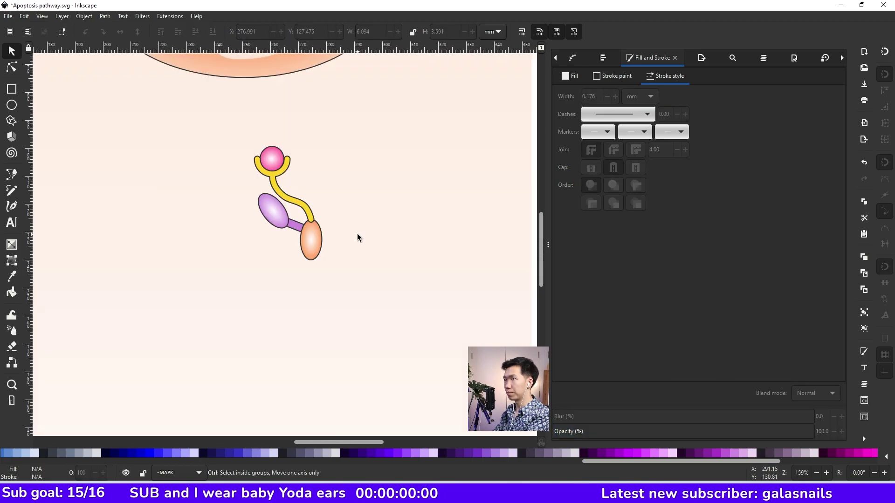
{"action": "left_click_drag", "start_coordinate": [375, 272], "coordinate": [298, 178]}
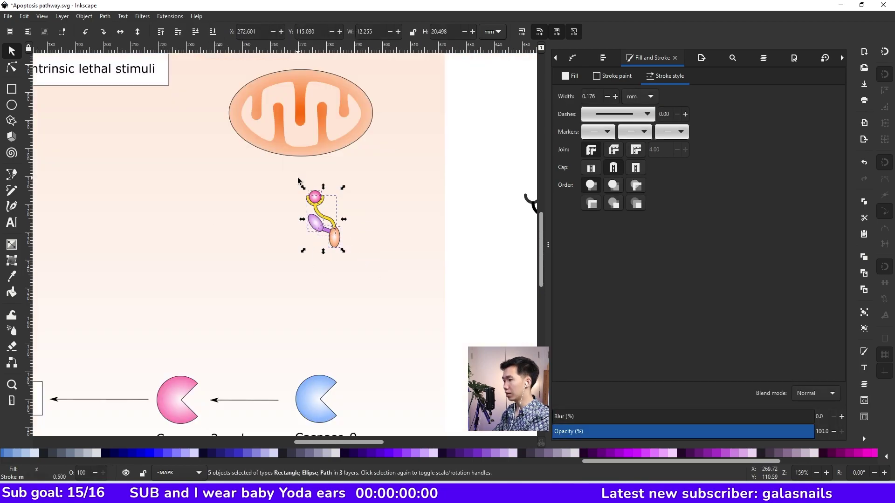
{"action": "key", "text": "ctrl+g"}
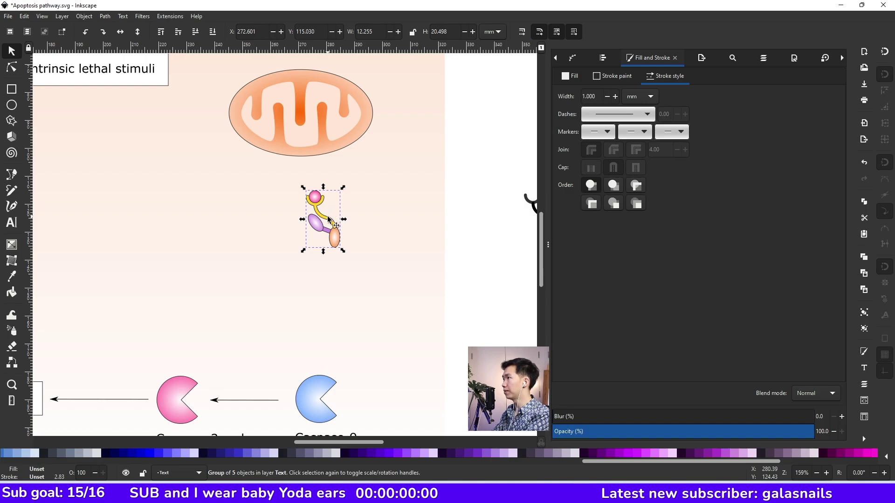
{"action": "left_click_drag", "start_coordinate": [330, 220], "coordinate": [318, 218]}
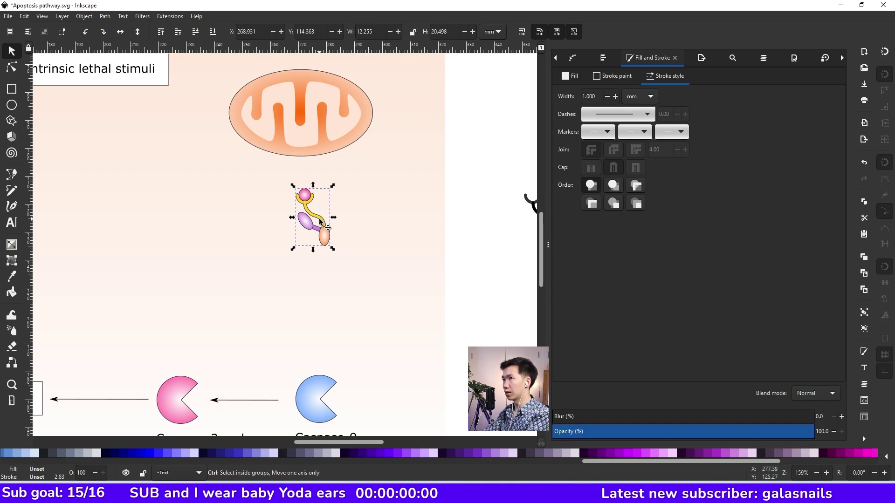
{"action": "key", "text": "ctrl+d"}
{"action": "left_click_drag", "start_coordinate": [320, 219], "coordinate": [375, 218]}
{"action": "key", "text": "Delete"}
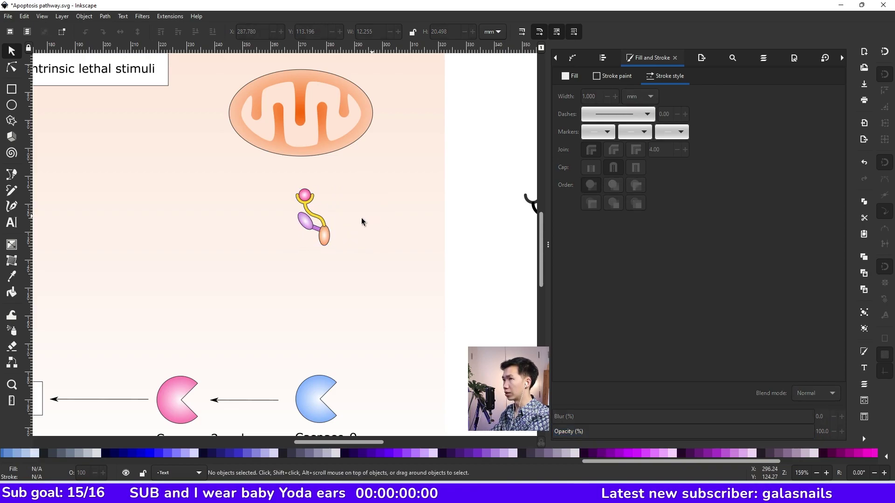
Open the Rotate transform settings for the protein group and set the angle to 60° clockwise
{"action": "left_click", "coordinate": [325, 230]}
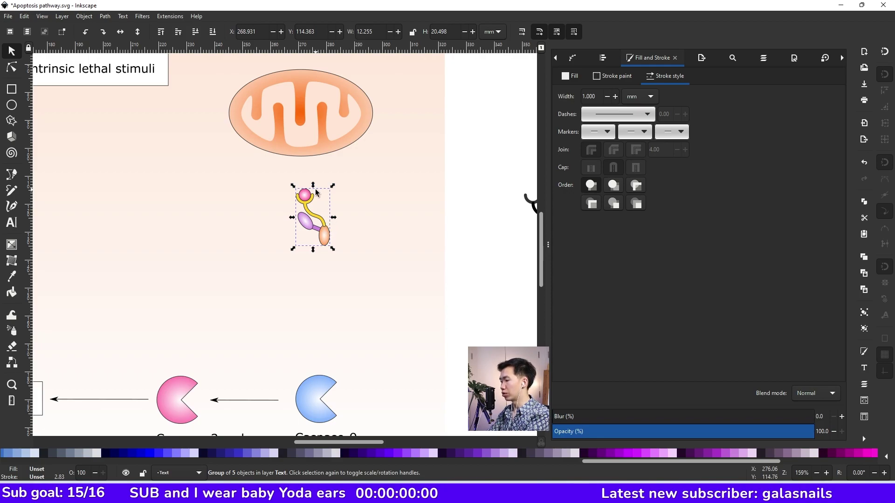
{"action": "key", "text": "ctrl"}
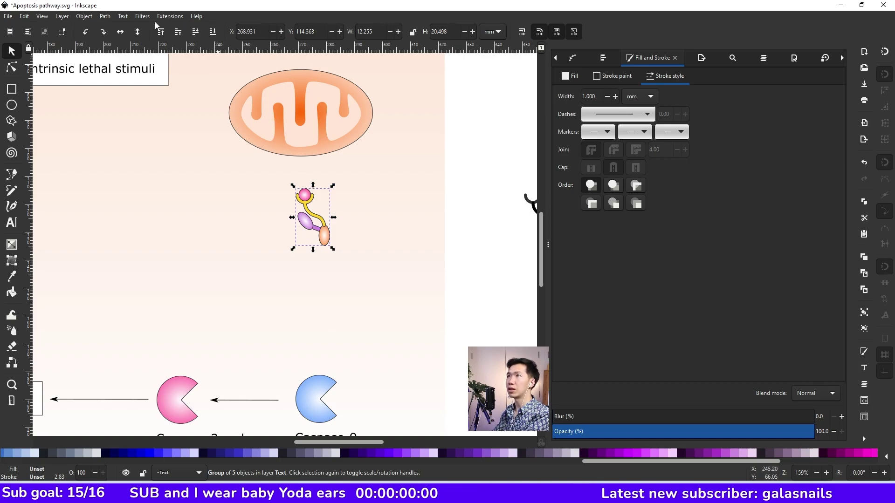
{"action": "left_click", "coordinate": [121, 17]}
{"action": "mouse_move", "coordinate": [108, 17]}
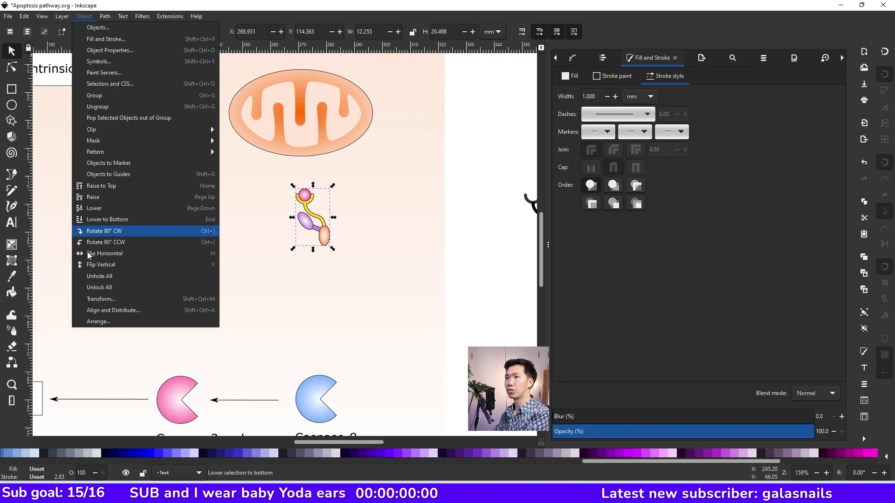
{"action": "left_click", "coordinate": [98, 300]}
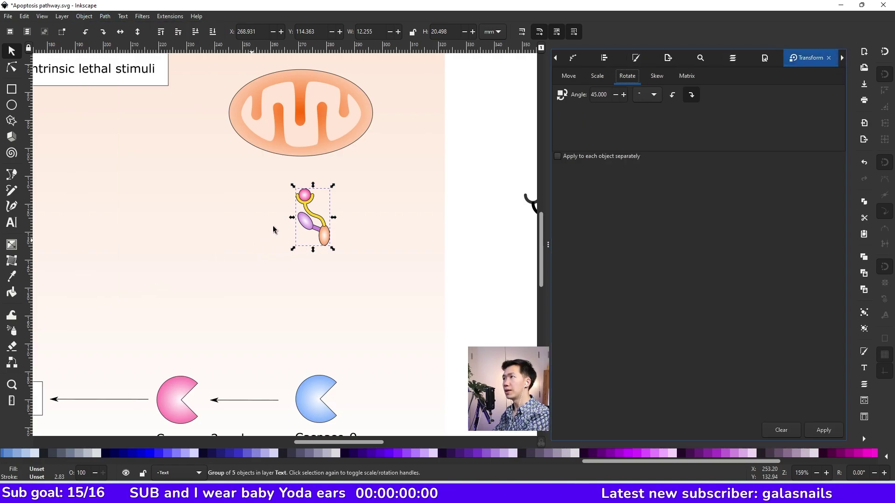
{"action": "key", "text": "3"}
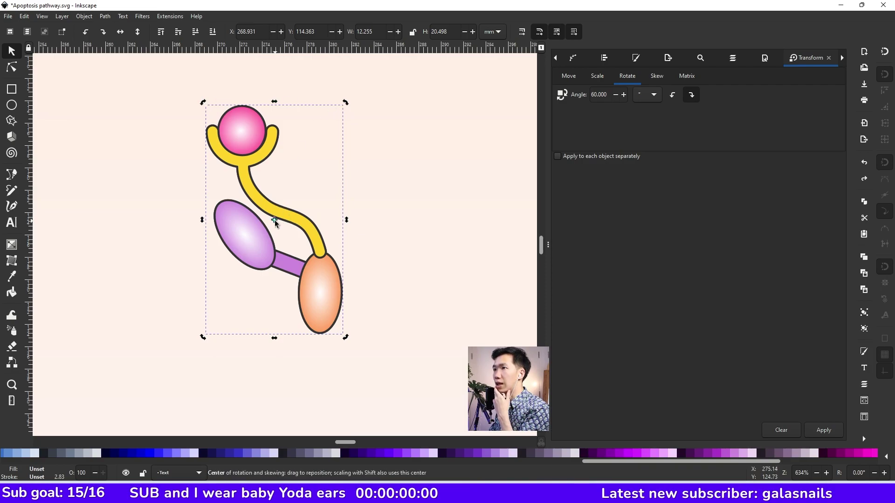
Move the protein group's rotation centre to the bottom tip of the orange ellipse
{"action": "left_click_drag", "start_coordinate": [274, 222], "coordinate": [277, 235]}
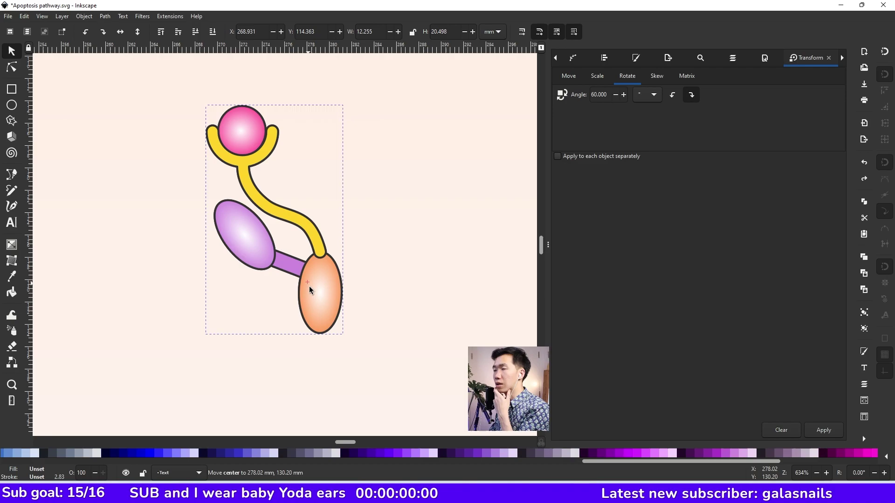
{"action": "left_click_drag", "start_coordinate": [324, 324], "coordinate": [320, 334]}
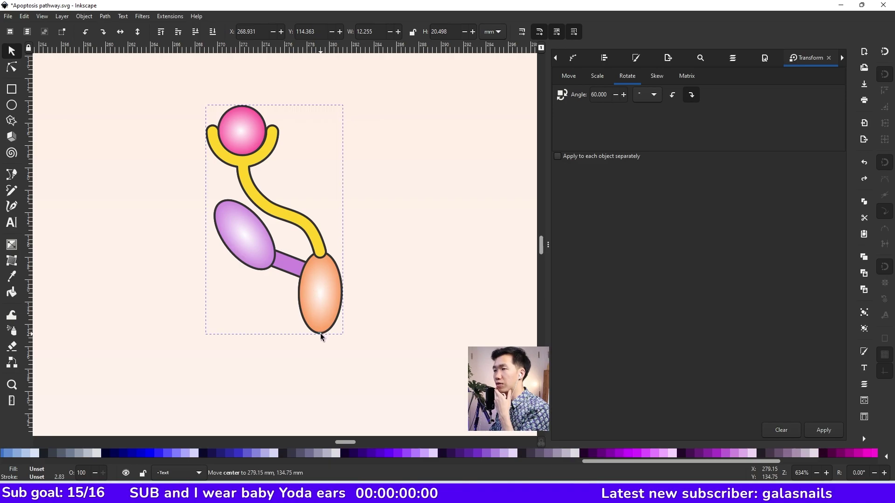
{"action": "left_click_drag", "start_coordinate": [320, 334], "coordinate": [321, 334]}
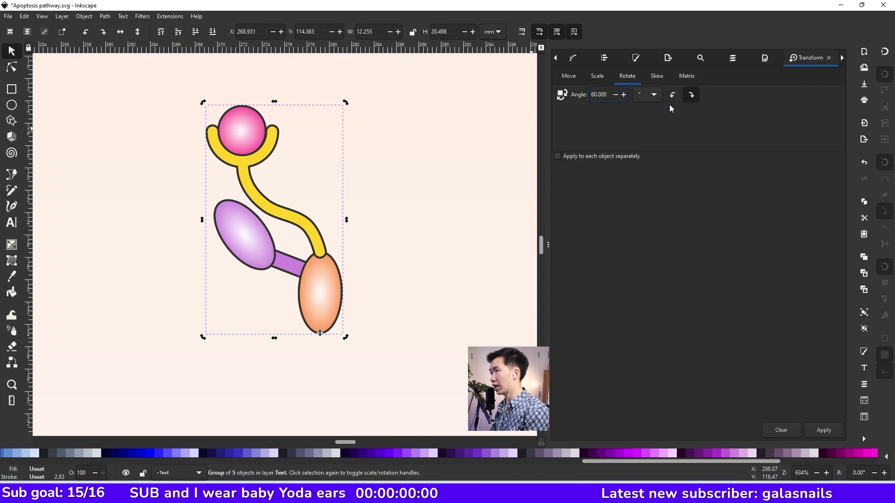
Duplicate the protein group repeatedly, rotating each new copy 60° clockwise about the shared centre, to form a six-armed wheel
{"action": "key", "text": "Return"}
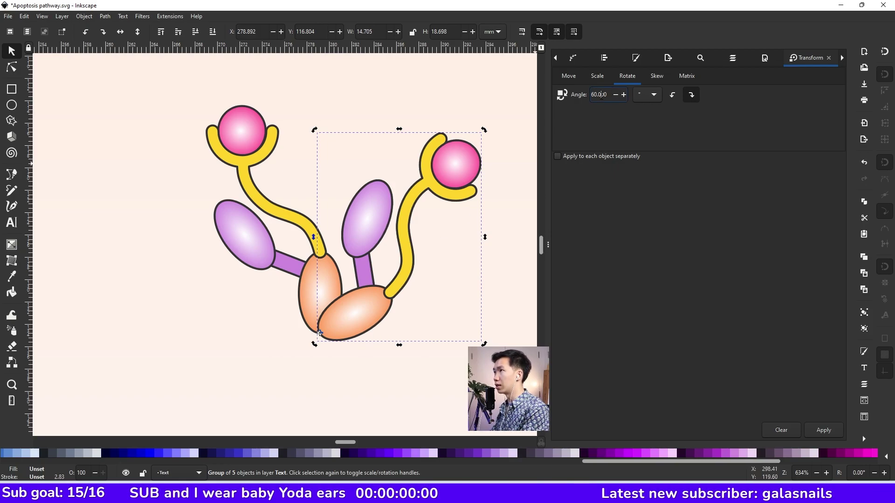
{"action": "key", "text": "Return"}
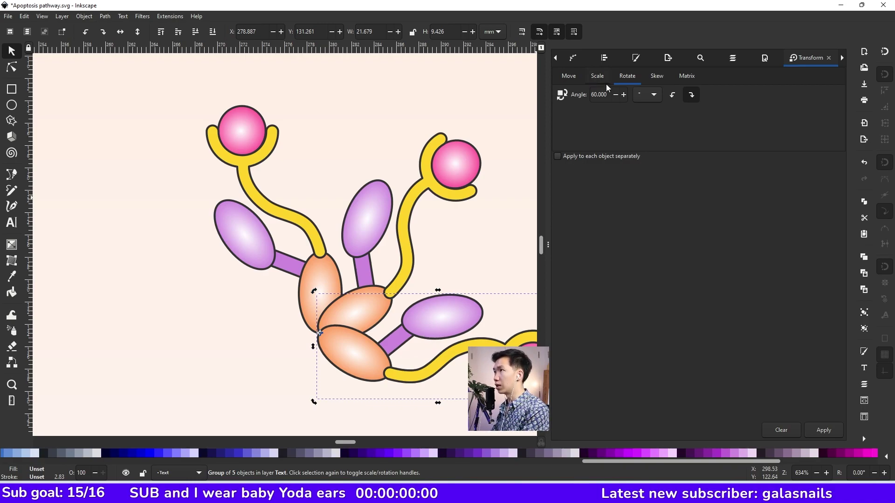
{"action": "key", "text": "Return"}
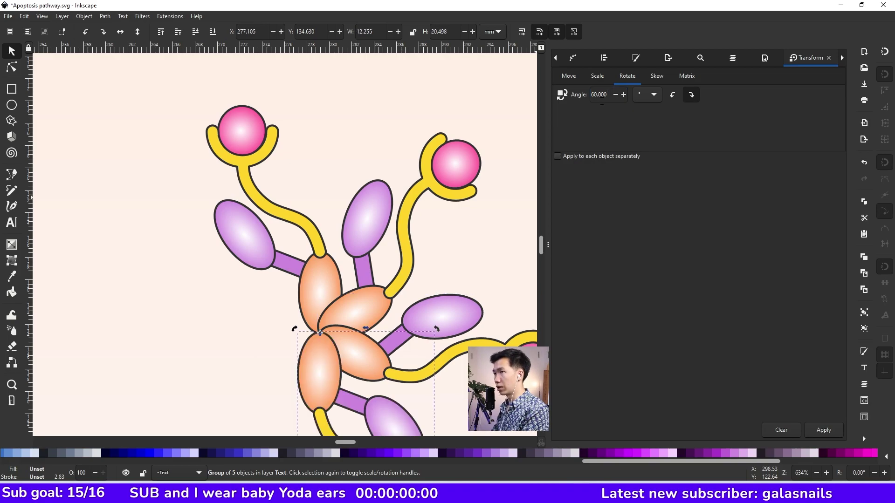
{"action": "scroll", "coordinate": [508, 328], "scroll_direction": "down", "scroll_amount": 3}
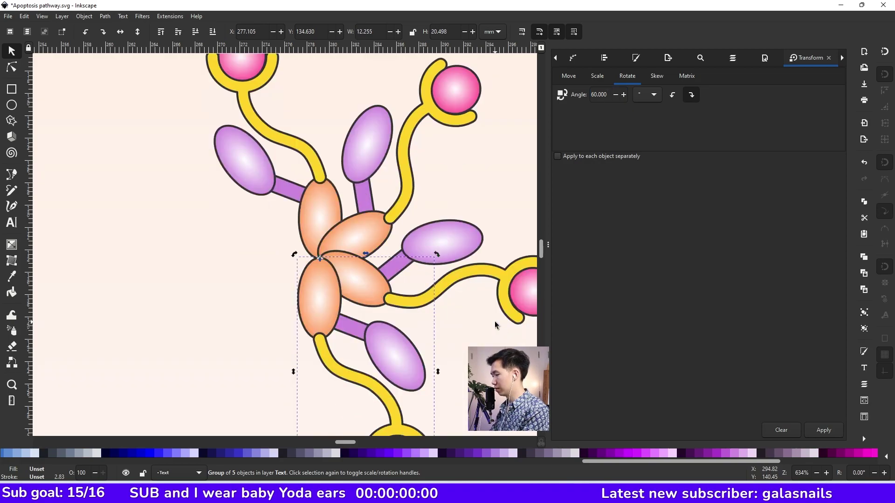
{"action": "scroll", "coordinate": [495, 325], "scroll_direction": "down", "scroll_amount": 2}
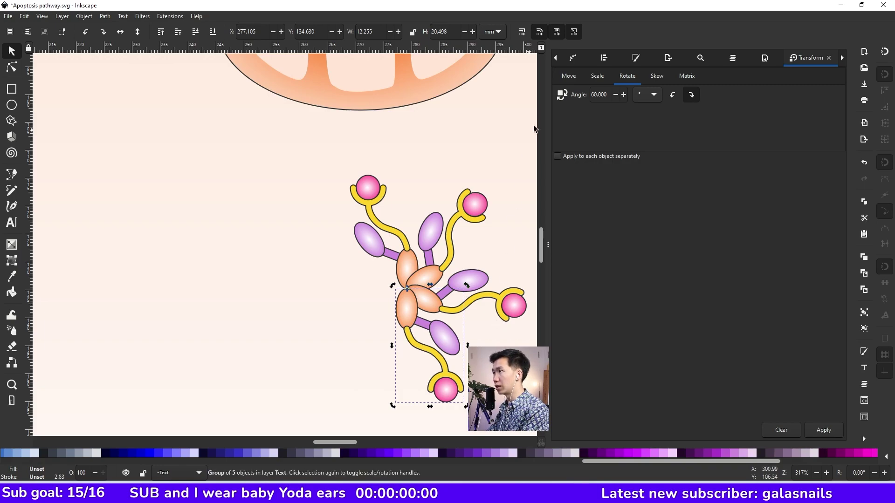
{"action": "key", "text": "Return"}
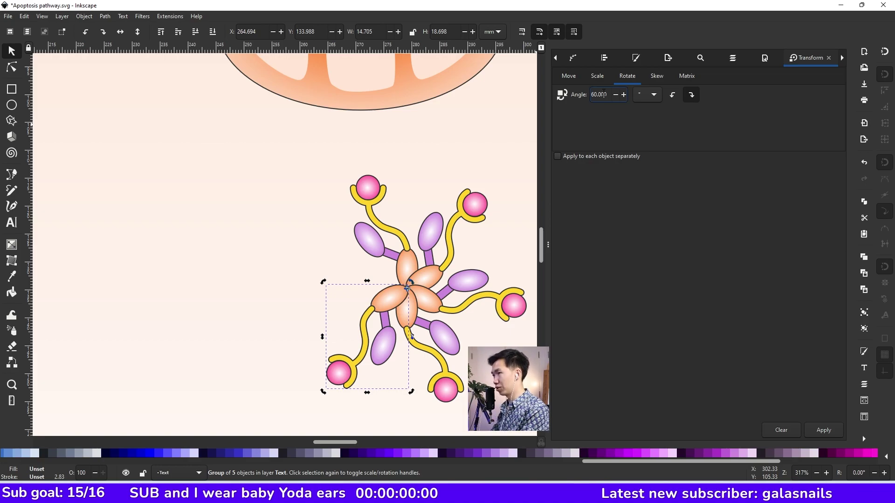
{"action": "key", "text": "Return"}
{"action": "left_click", "coordinate": [510, 142]}
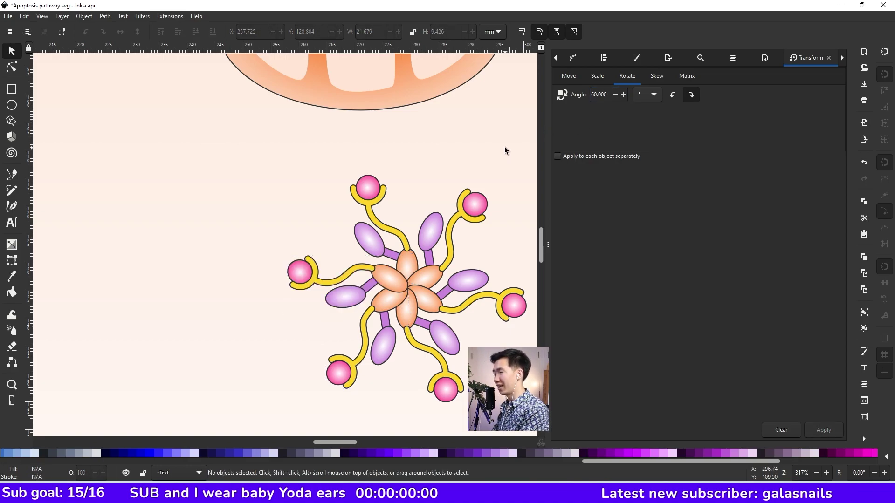
Add the text label "Apoptosome" below the six-armed protein complex
{"action": "left_click", "coordinate": [478, 216], "text": "ctrl"}
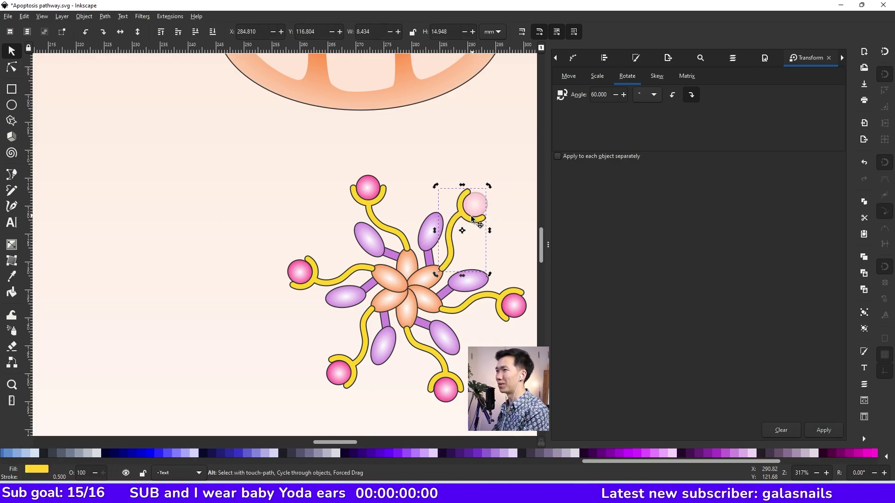
{"action": "left_click", "coordinate": [502, 184]}
{"action": "scroll", "coordinate": [498, 189], "scroll_direction": "down", "scroll_amount": 4, "text": "ctrl"}
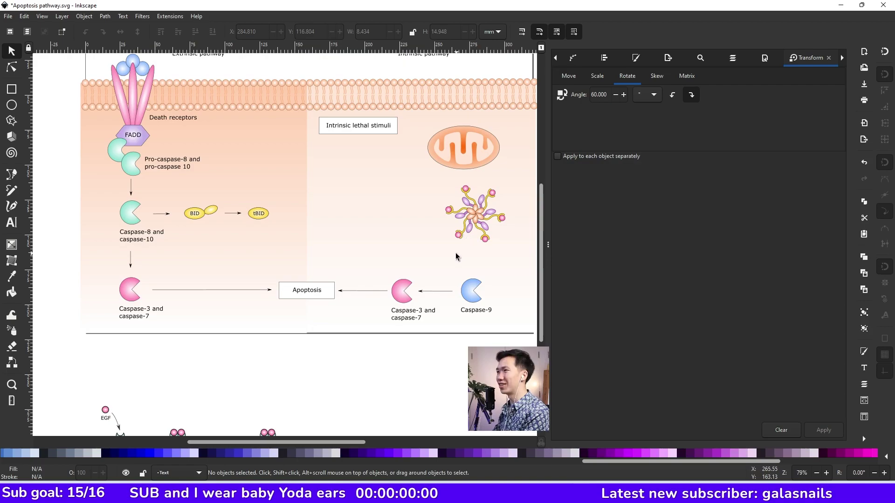
{"action": "key", "text": "t"}
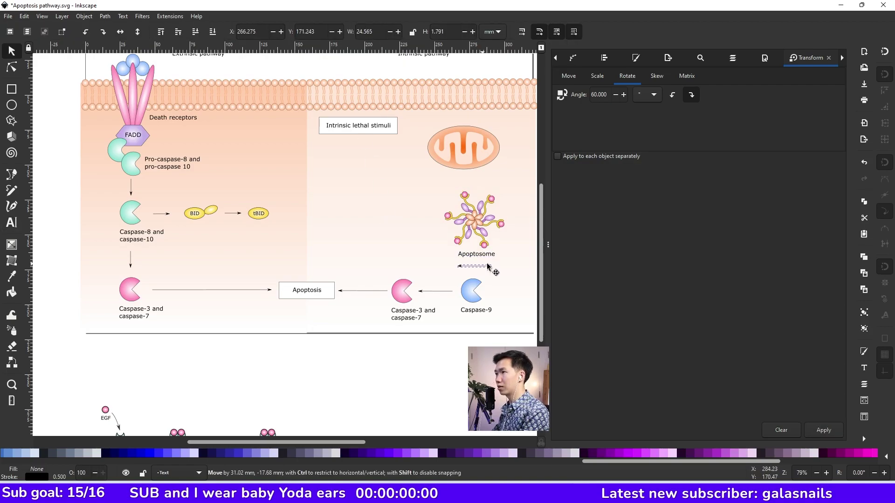
Rotate the arrow below the Apoptosome label 90° clockwise so that it stands vertically
{"action": "left_click_drag", "start_coordinate": [487, 268], "coordinate": [484, 246]}
{"action": "left_click", "coordinate": [489, 269]}
{"action": "key", "text": "ctrl+z"}
{"action": "key", "text": "ctrl+a"}
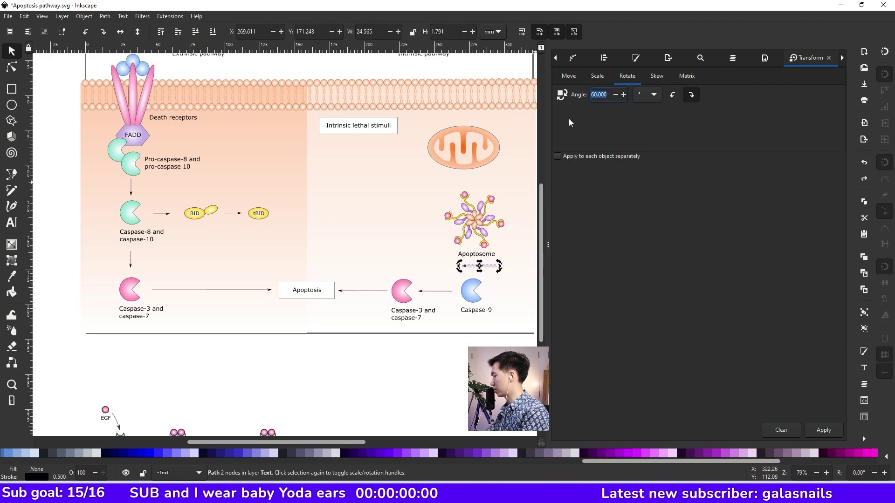
{"action": "type", "text": "90"}
{"action": "key", "text": "Return"}
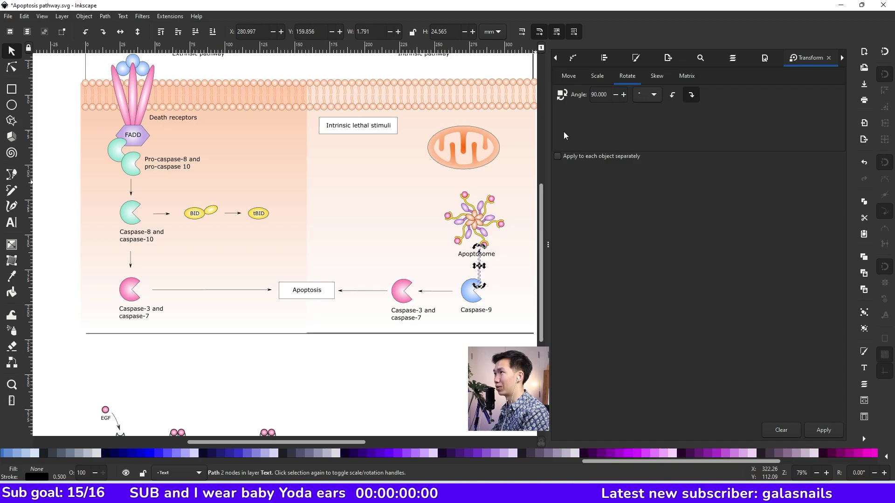
Duplicate the pink circle from the apoptosome's upper arm to make a loose circle below the mitochondrion
{"action": "left_click_drag", "start_coordinate": [358, 282], "coordinate": [371, 255]}
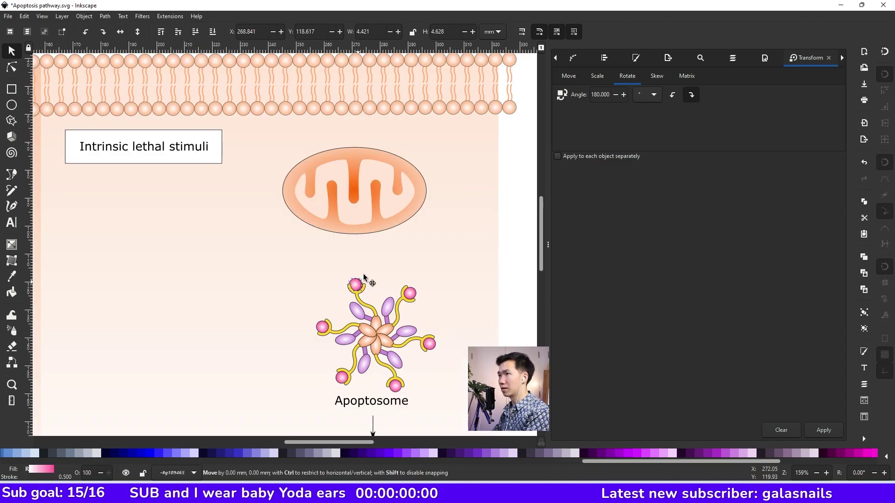
{"action": "key", "text": "ctrl+d"}
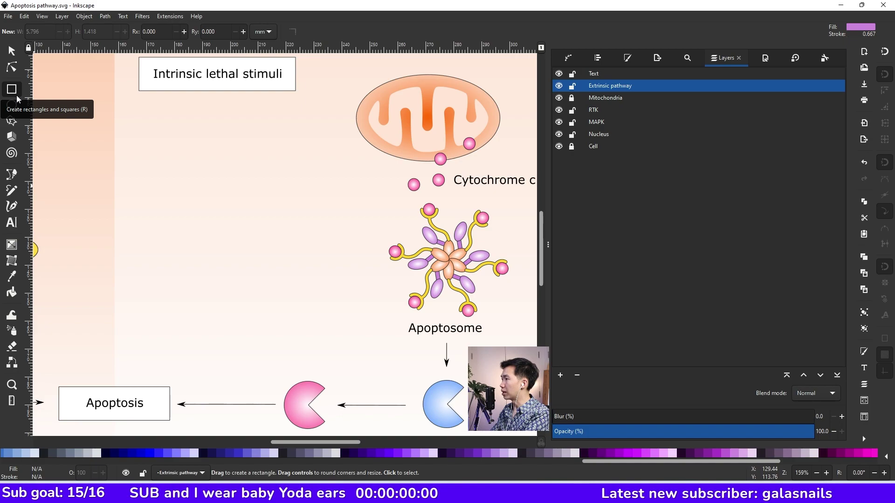
Draw a purple rounded rectangle above the Caspase-3 and caspase-7 symbol and convert it to a path
{"action": "key", "text": "5"}
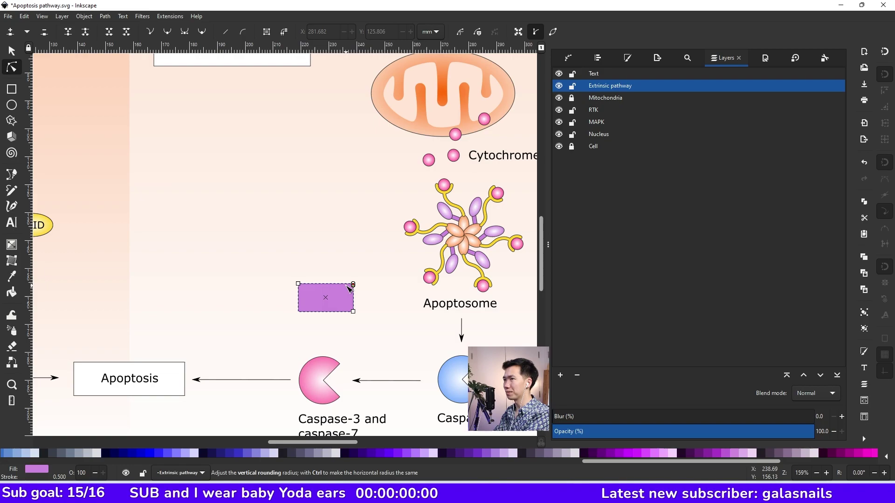
{"action": "left_click_drag", "start_coordinate": [347, 285], "coordinate": [347, 294]}
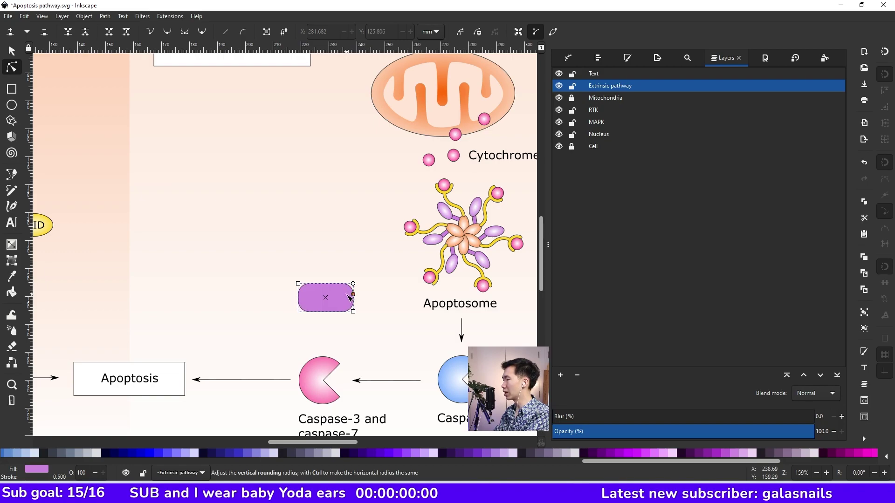
{"action": "left_click", "coordinate": [105, 16]}
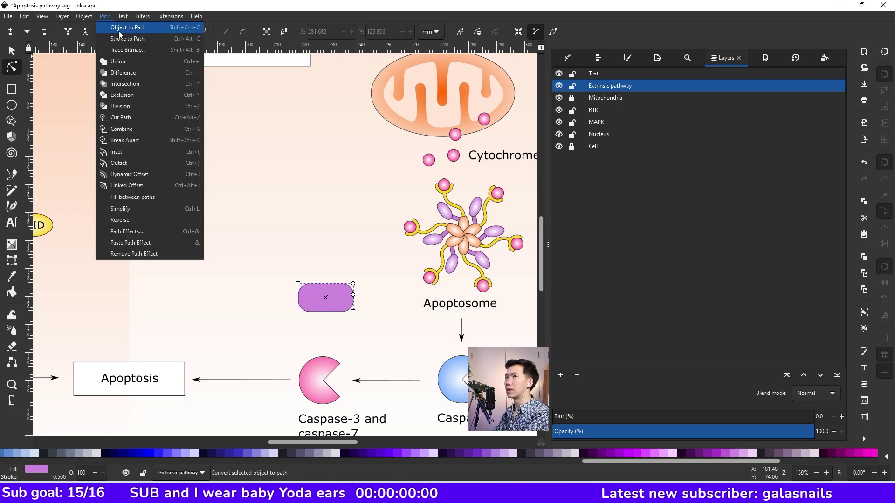
{"action": "left_click", "coordinate": [119, 28]}
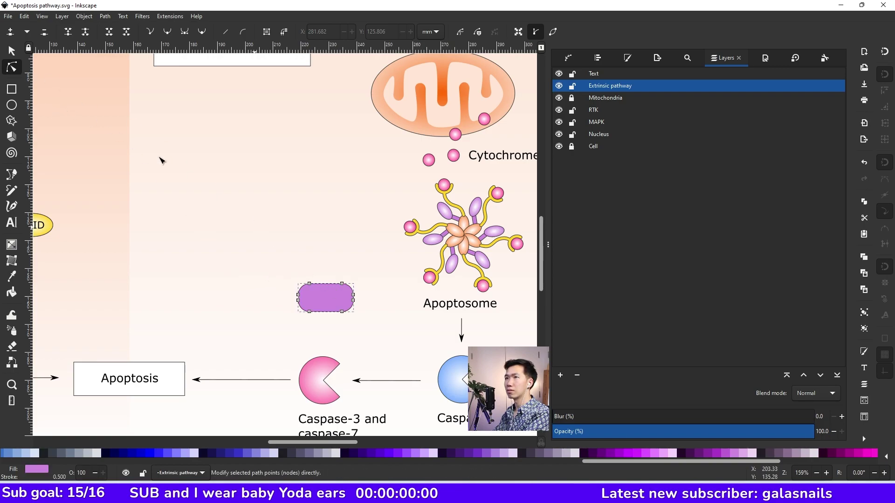
Add a node in the middle of the purple shape's top edge, pull it down and make it symmetric to form a smooth dip
{"action": "double_click", "coordinate": [326, 283]}
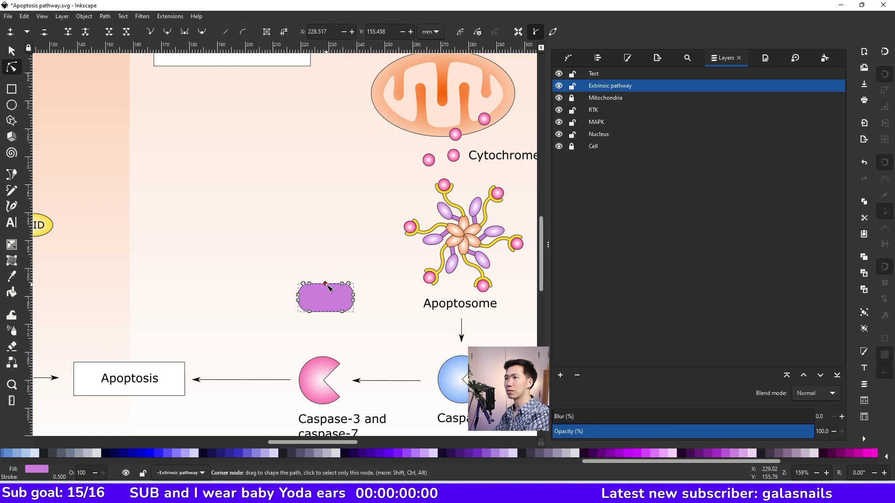
{"action": "left_click_drag", "start_coordinate": [327, 285], "coordinate": [328, 293]}
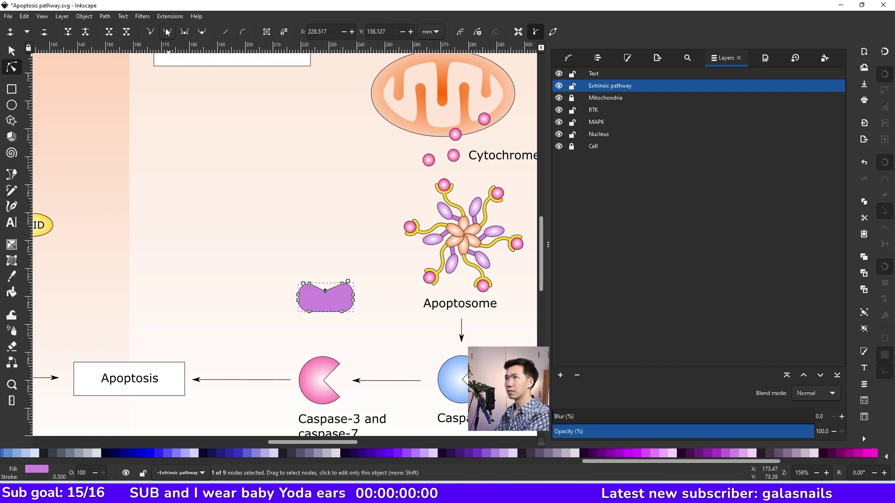
{"action": "left_click", "coordinate": [192, 30]}
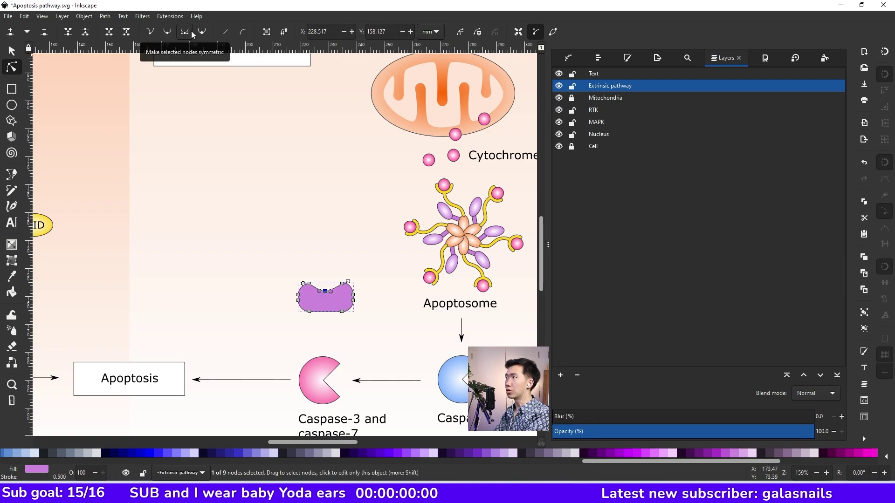
{"action": "scroll", "coordinate": [364, 313], "scroll_direction": "up", "scroll_amount": 2}
{"action": "left_click_drag", "start_coordinate": [309, 259], "coordinate": [276, 279]}
{"action": "left_click", "coordinate": [292, 252]}
{"action": "left_click", "coordinate": [293, 250]}
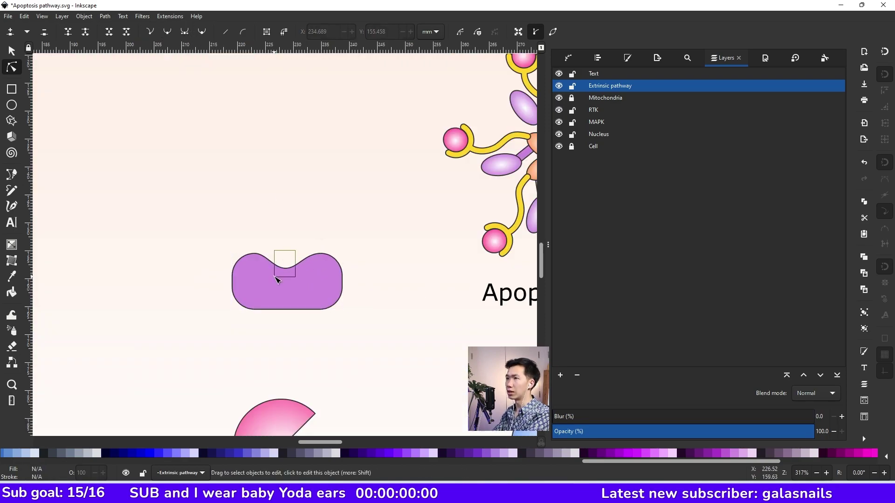
{"action": "left_click", "coordinate": [278, 278]}
{"action": "left_click", "coordinate": [285, 269]}
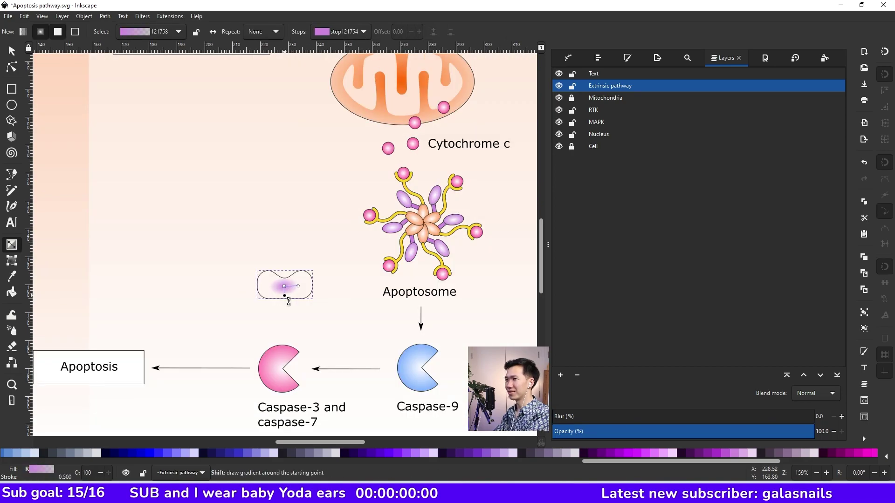
Position the XIAP label on the centre of the green dipped shape
{"action": "scroll", "coordinate": [289, 303], "scroll_direction": "right", "scroll_amount": 3}
{"action": "key", "text": "5"}
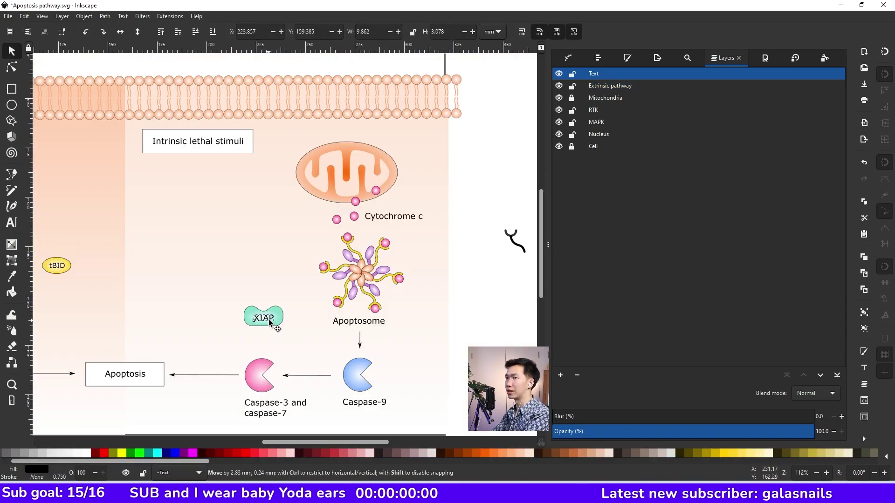
{"action": "left_click_drag", "start_coordinate": [265, 322], "coordinate": [269, 323]}
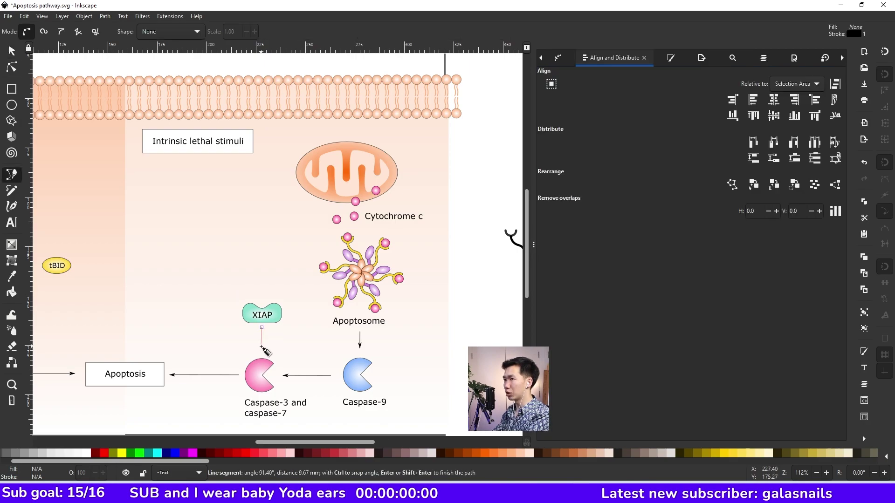
Draw T-bar inhibition lines from XIAP down to the Caspase-3 and caspase-7 symbol and diagonally to Caspase-9
{"action": "scroll", "coordinate": [253, 401], "scroll_direction": "up", "scroll_amount": 2}
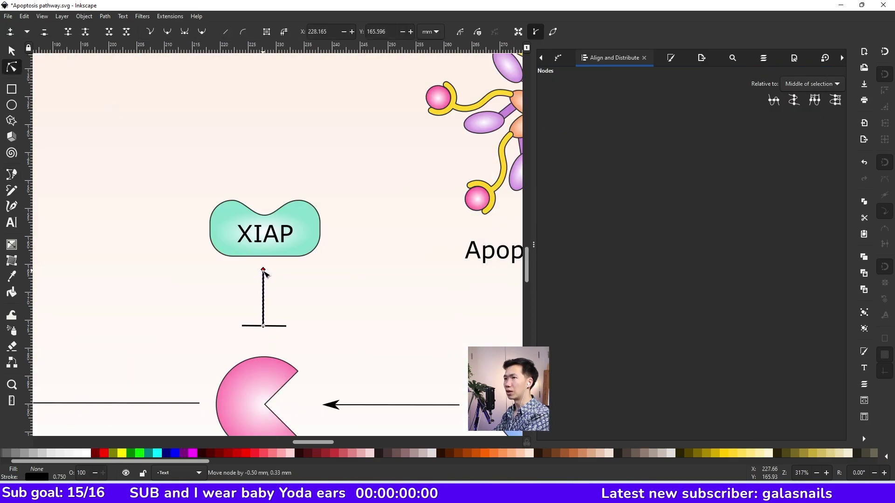
{"action": "right_click", "coordinate": [299, 81]}
{"action": "left_click_drag", "start_coordinate": [411, 330], "coordinate": [354, 298]}
{"action": "left_click", "coordinate": [441, 357]}
{"action": "scroll", "coordinate": [438, 363], "scroll_direction": "up", "scroll_amount": 2}
{"action": "scroll", "coordinate": [387, 327], "scroll_direction": "down", "scroll_amount": 4}
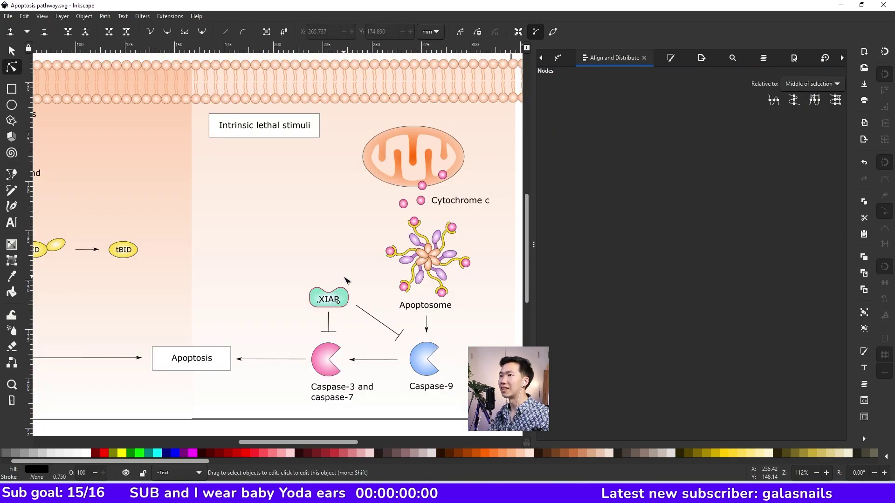
Save the drawing and place a horizontal T-bar inhibition line pointing at XIAP from its left side
{"action": "key", "text": "s"}
{"action": "scroll", "coordinate": [284, 303], "scroll_direction": "up", "scroll_amount": 4}
{"action": "key", "text": "ctrl+s"}
{"action": "left_click_drag", "start_coordinate": [335, 334], "coordinate": [368, 368]}
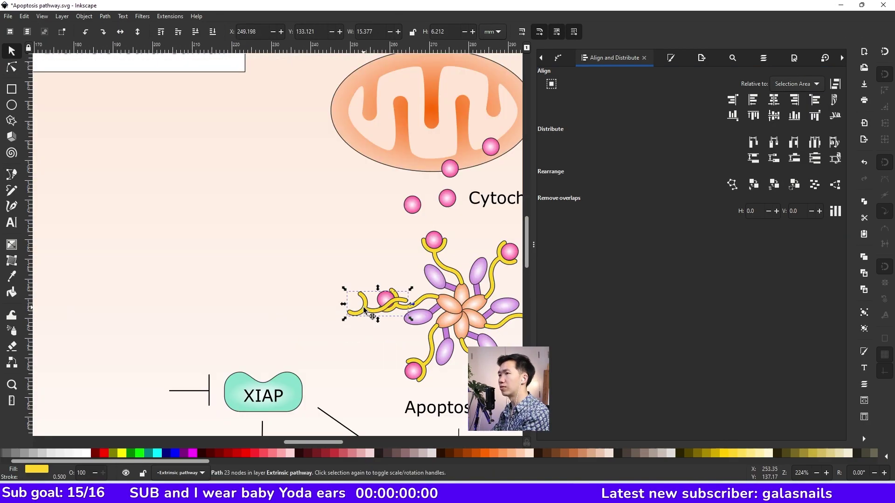
Move the copy of the apoptosome's yellow arm above XIAP and cut off its wavy tail to leave a closed arc
{"action": "left_click_drag", "start_coordinate": [361, 308], "coordinate": [274, 272]}
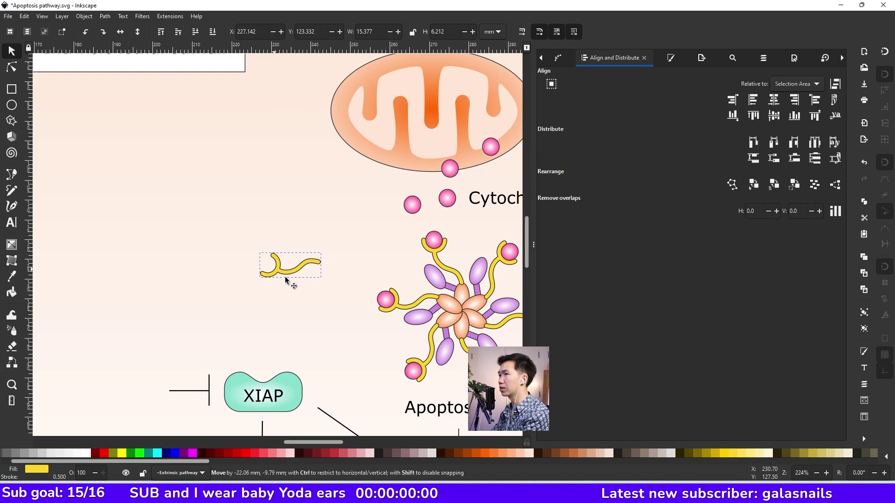
{"action": "left_click", "coordinate": [305, 300]}
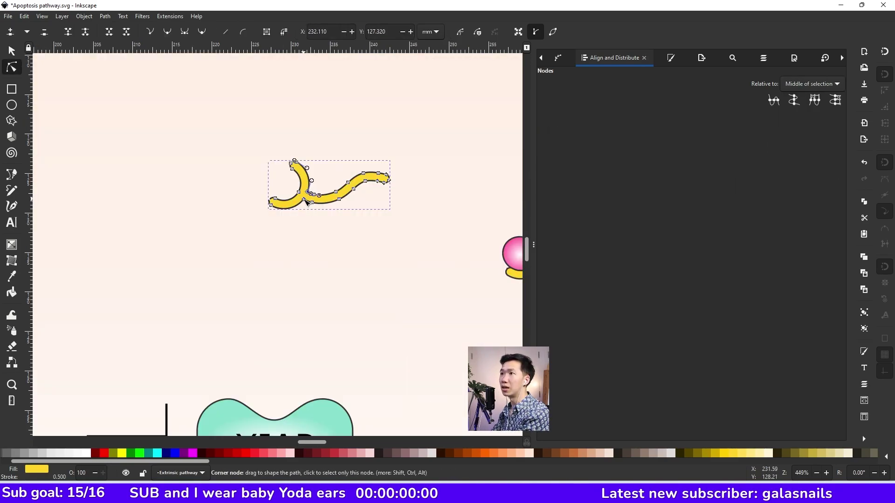
{"action": "left_click", "coordinate": [304, 200]}
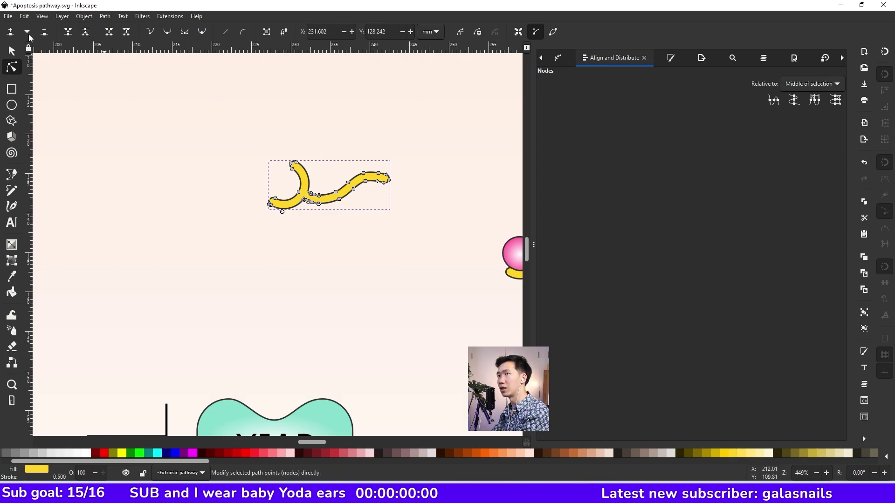
{"action": "key", "text": "3"}
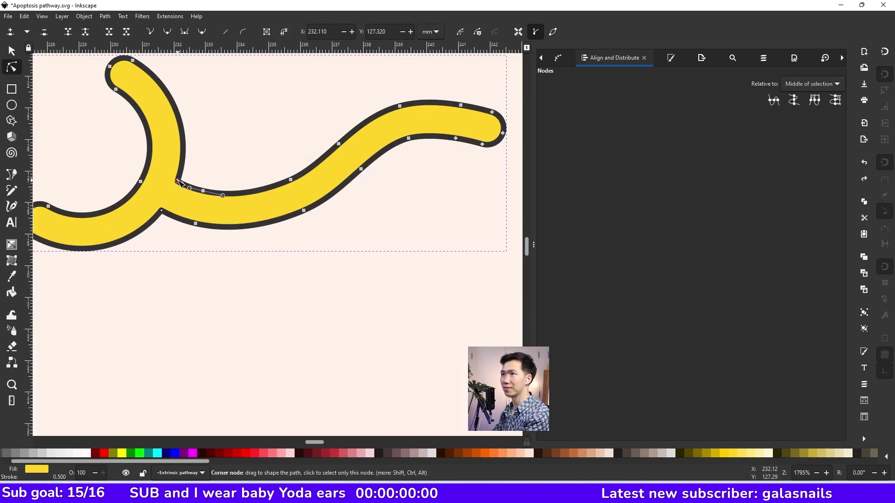
{"action": "left_click_drag", "start_coordinate": [162, 210], "coordinate": [300, 226]}
{"action": "key", "text": "ctrl+a"}
{"action": "key", "text": "Delete"}
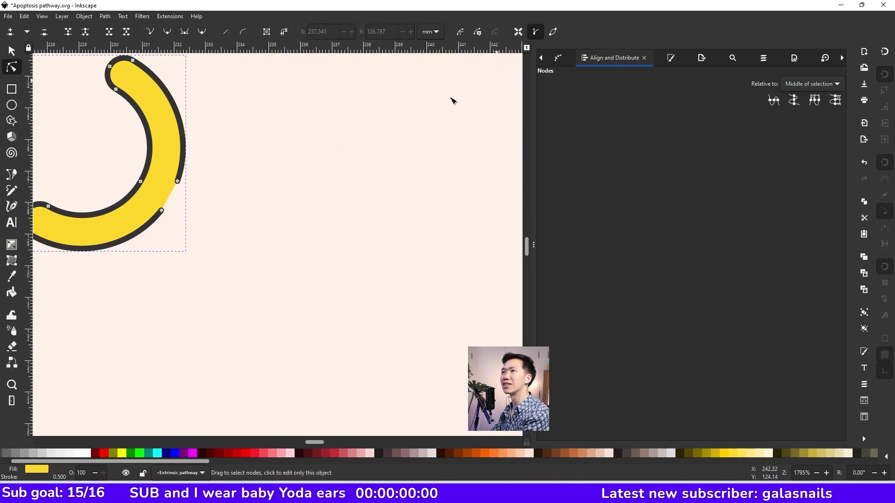
{"action": "left_click_drag", "start_coordinate": [201, 220], "coordinate": [157, 179]}
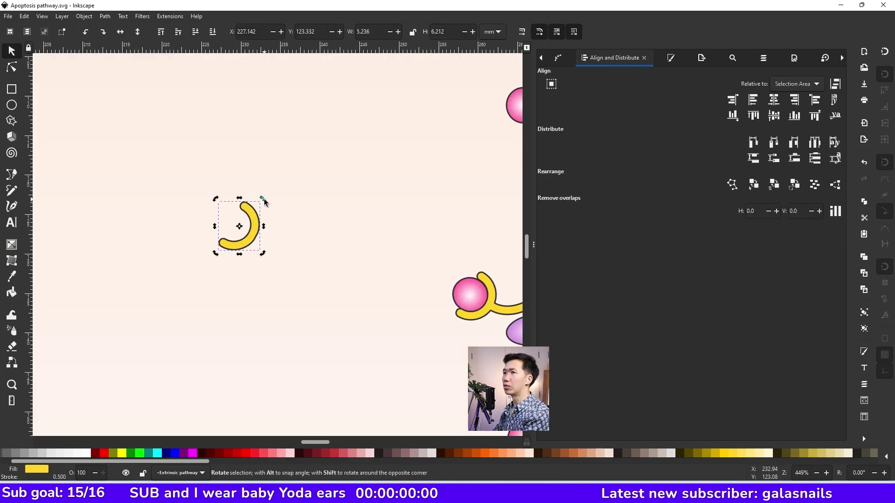
Rotate the yellow arc about 61° clockwise so it opens upward and draw a looping stem curve below it
{"action": "left_click_drag", "start_coordinate": [266, 205], "coordinate": [265, 228]}
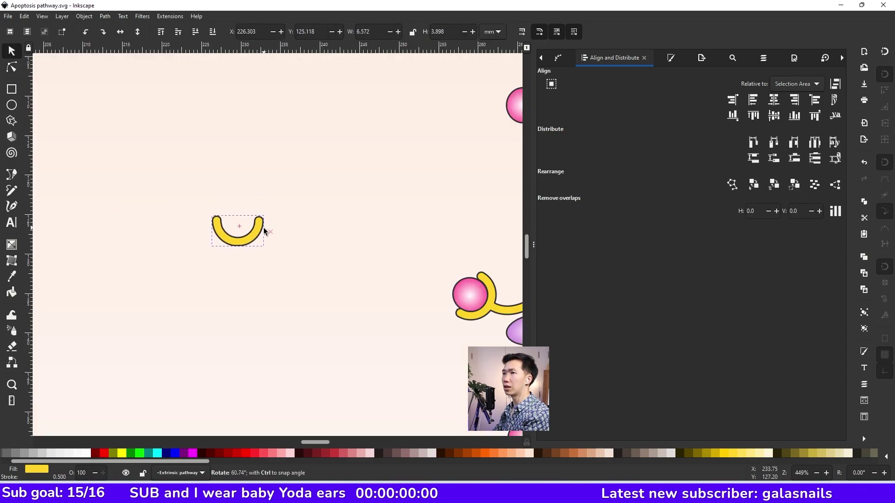
{"action": "left_click_drag", "start_coordinate": [264, 228], "coordinate": [265, 228]}
{"action": "key", "text": "b"}
{"action": "left_click", "coordinate": [237, 243]}
{"action": "left_click_drag", "start_coordinate": [237, 256], "coordinate": [234, 298]}
{"action": "left_click_drag", "start_coordinate": [256, 268], "coordinate": [245, 237]}
{"action": "double_click", "coordinate": [266, 244]}
{"action": "key", "text": "s"}
{"action": "key", "text": "n"}
{"action": "left_click_drag", "start_coordinate": [225, 293], "coordinate": [233, 298]}
{"action": "left_click_drag", "start_coordinate": [256, 267], "coordinate": [250, 273]}
{"action": "left_click", "coordinate": [200, 234]}
Give the looping stem's stroke round caps
{"action": "key", "text": "s"}
{"action": "key", "text": "ctrl+shift+f"}
{"action": "left_click", "coordinate": [598, 169]}
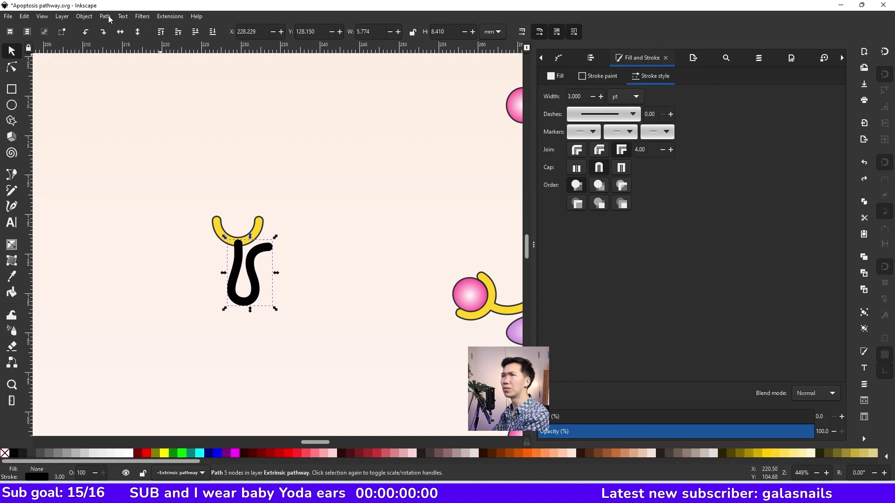
Convert the looping stem's stroke to a path and fill it yellow
{"action": "left_click", "coordinate": [105, 16]}
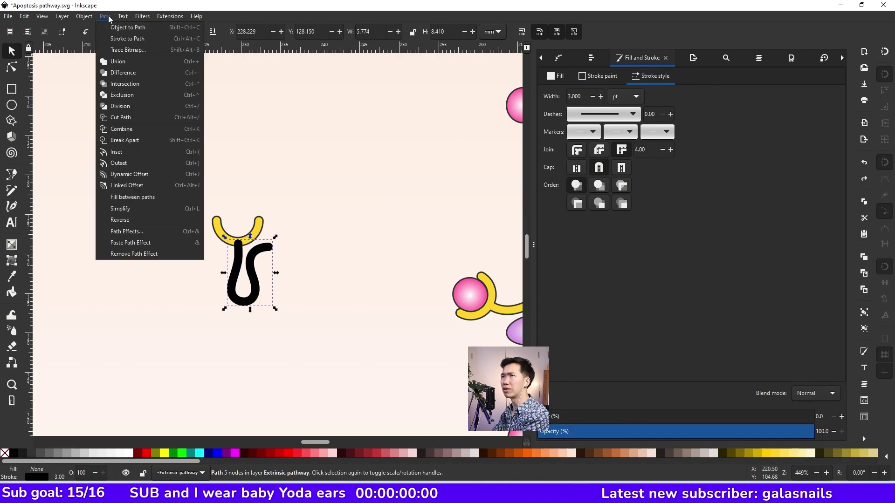
{"action": "left_click", "coordinate": [121, 40]}
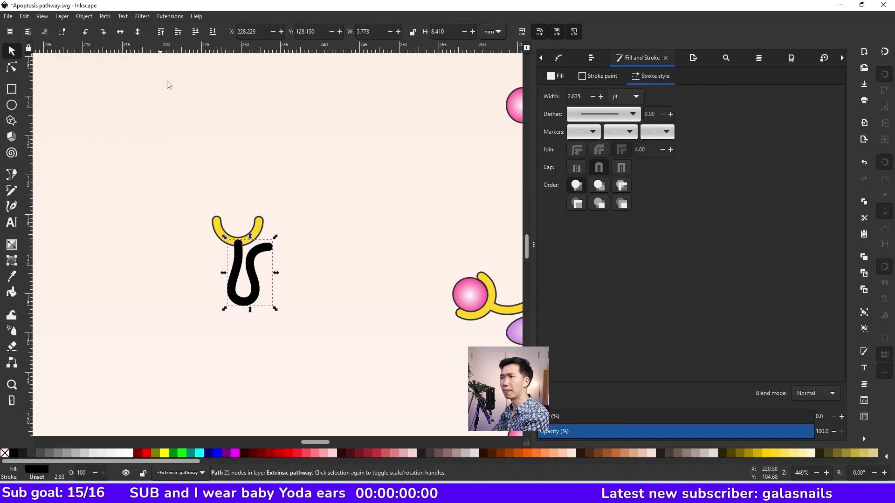
{"action": "left_click", "coordinate": [767, 453]}
Unite the yellow arc and the looping stem into one shape
{"action": "left_click_drag", "start_coordinate": [285, 202], "coordinate": [204, 279]}
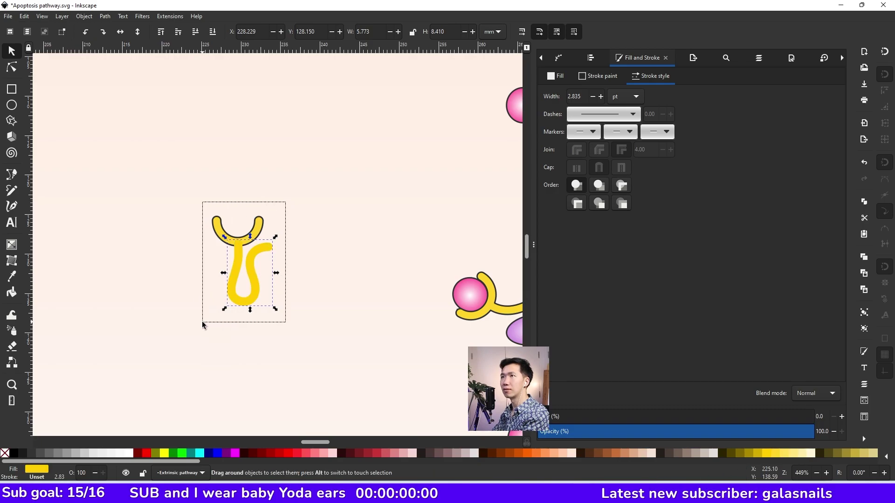
{"action": "left_click_drag", "start_coordinate": [202, 322], "coordinate": [202, 323]}
{"action": "left_click", "coordinate": [105, 17]}
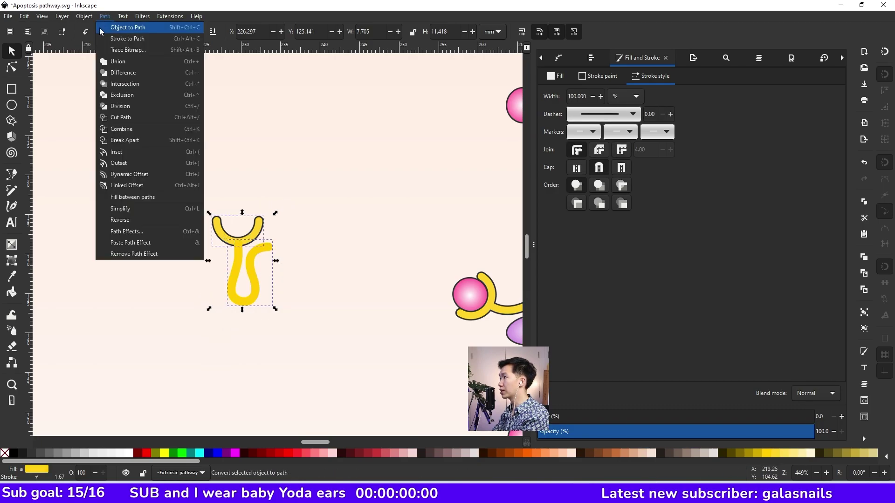
{"action": "left_click", "coordinate": [120, 62]}
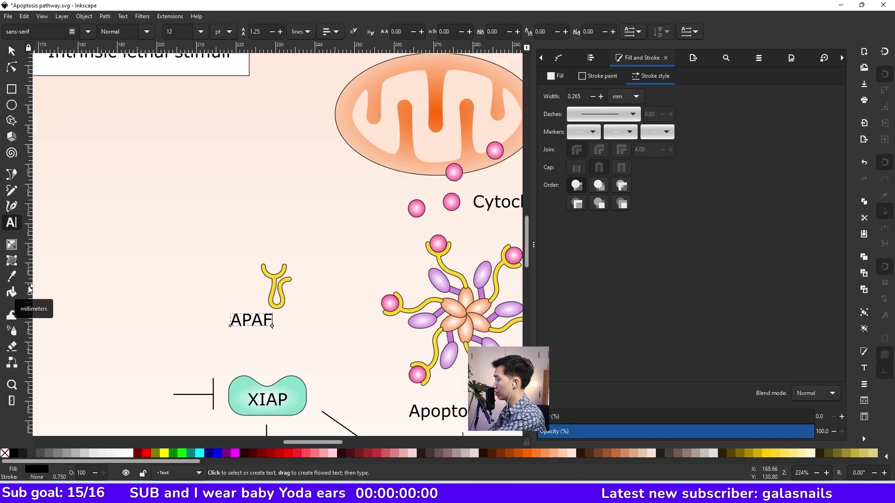
Complete the label below the yellow shape as "APAF1 oligomerization" on two lines
{"action": "type", "text": "1"}
{"action": "key", "text": "Return"}
{"action": "type", "text": "oligo"}
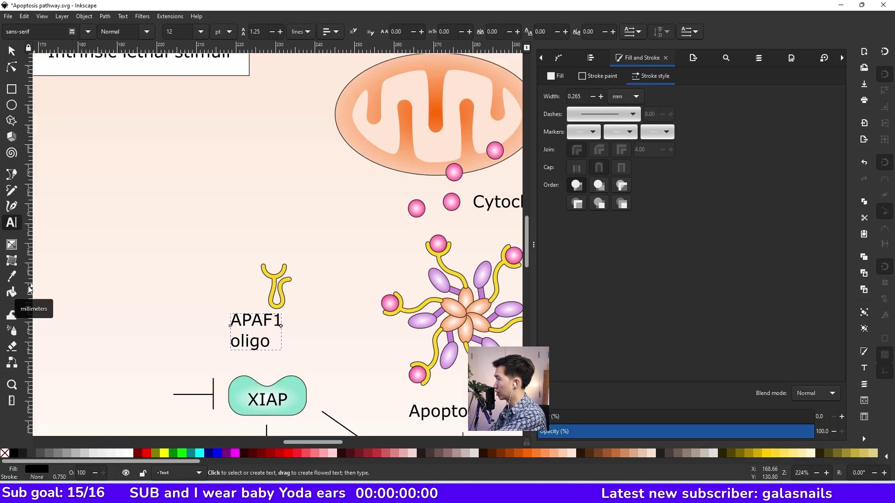
Move the yellow APAF1 shape and its label up and to the left, and duplicate the shape to form a set of three
{"action": "left_click", "coordinate": [11, 51]}
{"action": "left_click_drag", "start_coordinate": [276, 285], "coordinate": [242, 252]}
{"action": "left_click_drag", "start_coordinate": [261, 321], "coordinate": [250, 295]}
{"action": "key", "text": "ctrl+d"}
Group the three yellow APAF1 shapes with their label and move the group further left
{"action": "left_click_drag", "start_coordinate": [369, 219], "coordinate": [207, 336]}
{"action": "right_click", "coordinate": [298, 269]}
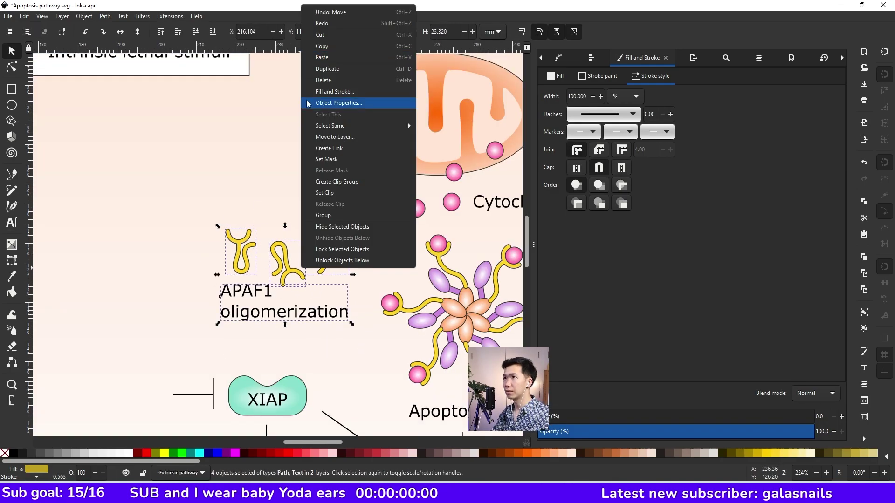
{"action": "left_click", "coordinate": [314, 216]}
{"action": "left_click_drag", "start_coordinate": [280, 261], "coordinate": [253, 266]}
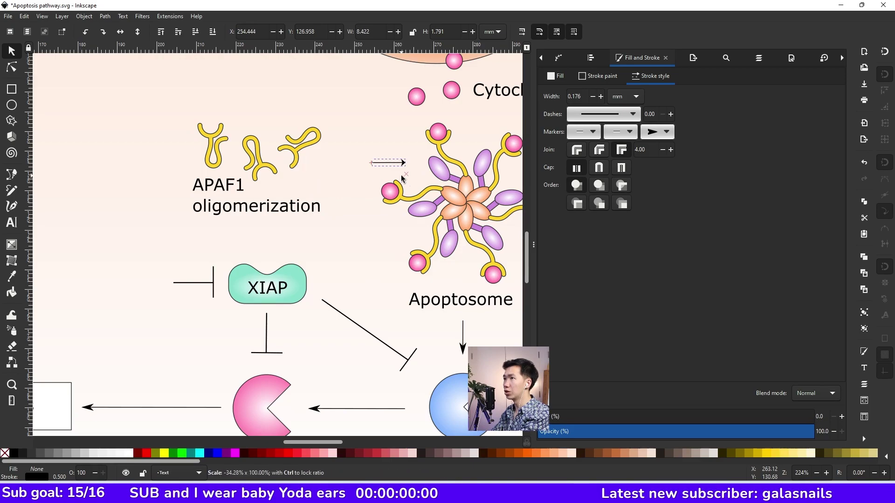
Place a shortened arrow pointing from the APAF1 group to the apoptosome
{"action": "left_click", "coordinate": [398, 164]}
{"action": "scroll", "coordinate": [373, 233], "scroll_direction": "up", "scroll_amount": 2}
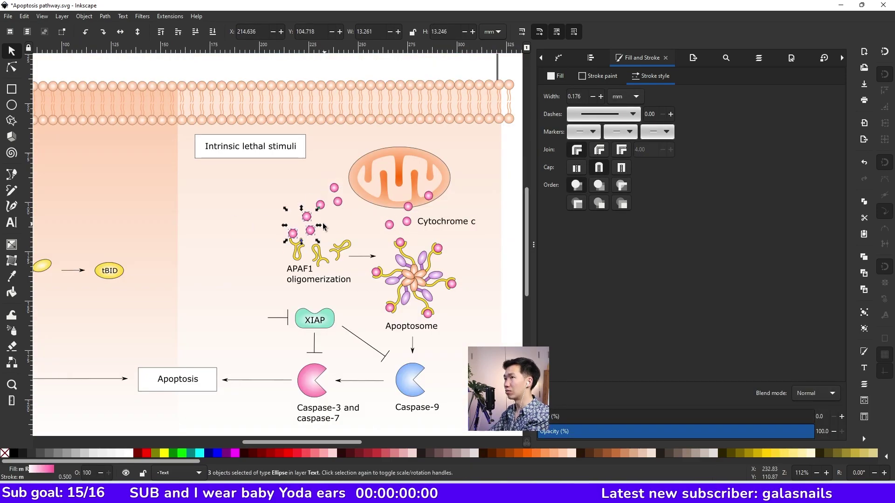
Spread the pink circles below the mitochondrion, add blue-filled copies, and place two beside the XIAP inhibition line under a "SMAC" label
{"action": "left_click_drag", "start_coordinate": [274, 226], "coordinate": [252, 304]}
{"action": "left_click_drag", "start_coordinate": [100, 462], "coordinate": [534, 462]}
{"action": "left_click", "coordinate": [273, 229]}
{"action": "key", "text": "ctrl+shift+v"}
{"action": "left_click_drag", "start_coordinate": [251, 304], "coordinate": [253, 316]}
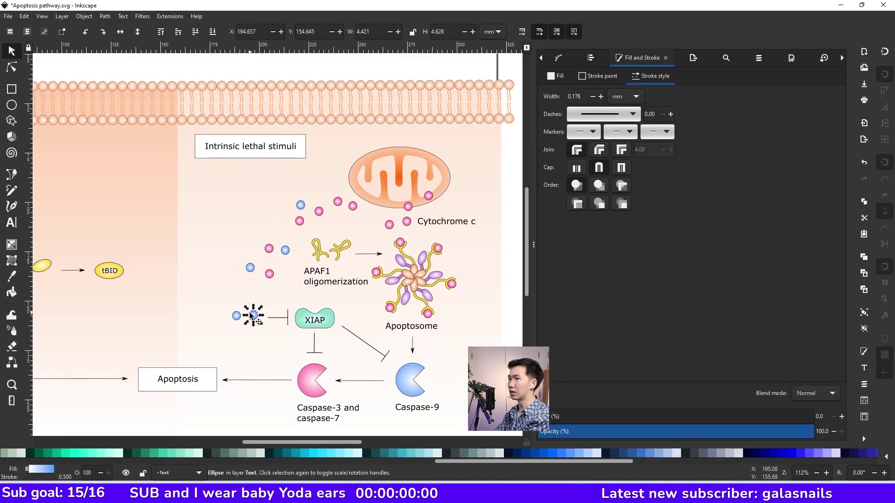
{"action": "left_click", "coordinate": [233, 301]}
{"action": "type", "text": "SMAC"}
Add a "MOMP" label and an upright green "BH3-only Proteins" shape with an arrow to an "Activated BAX and BAK" box
{"action": "left_click", "coordinate": [269, 221]}
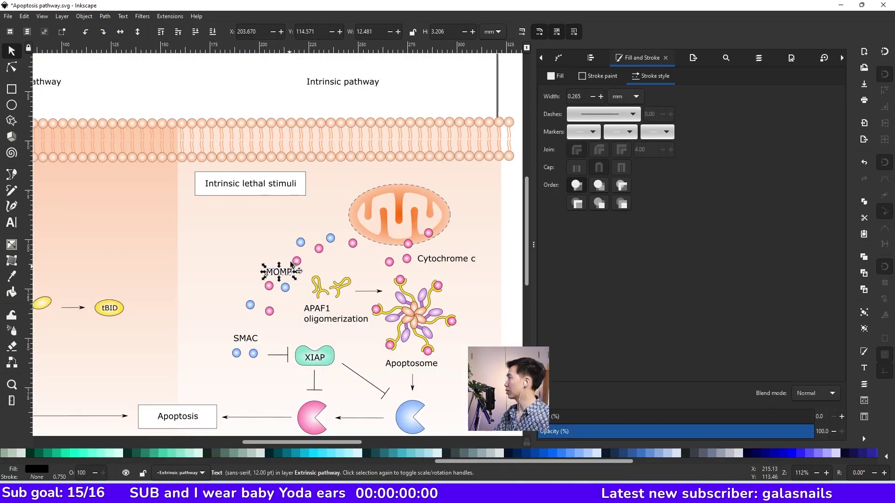
{"action": "left_click_drag", "start_coordinate": [282, 272], "coordinate": [273, 219]}
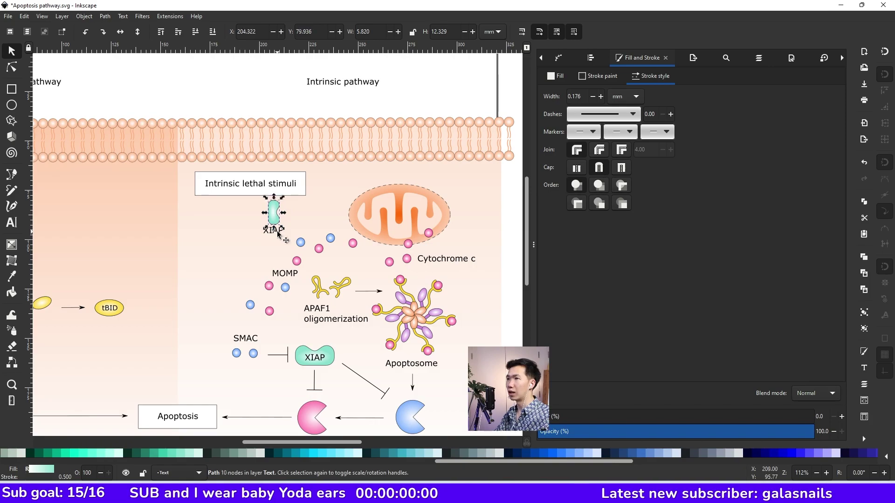
{"action": "key", "text": "Escape"}
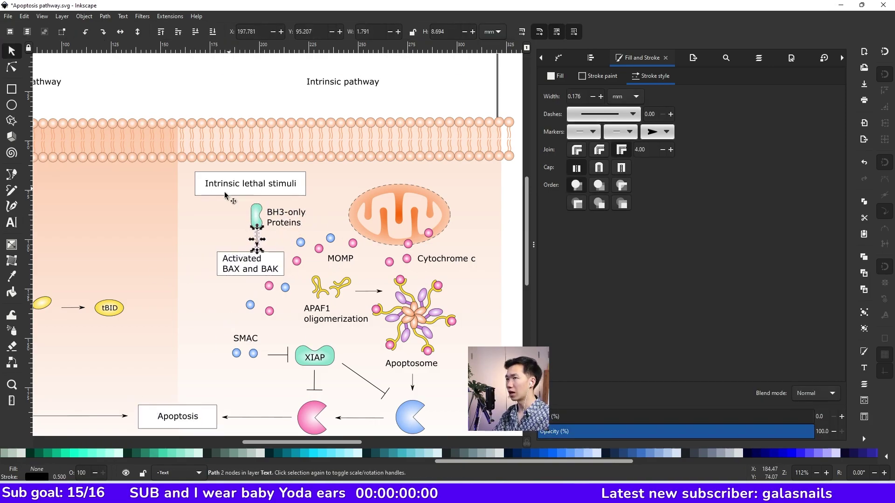
Draw a square about 16 mm wide beside the Activated BAX and BAK box and fill it with the light-blue radial gradient 95881
{"action": "scroll", "coordinate": [184, 203], "scroll_direction": "left", "scroll_amount": 3}
{"action": "key", "text": "r"}
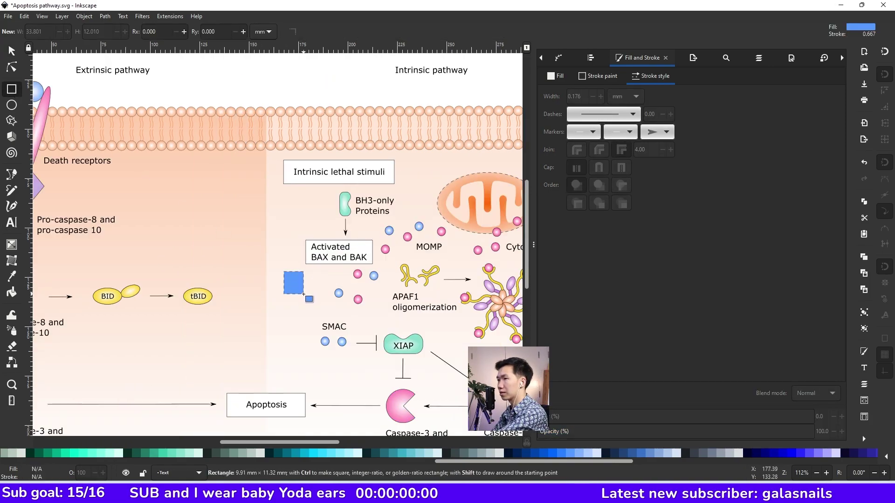
{"action": "left_click_drag", "start_coordinate": [284, 273], "coordinate": [306, 293]}
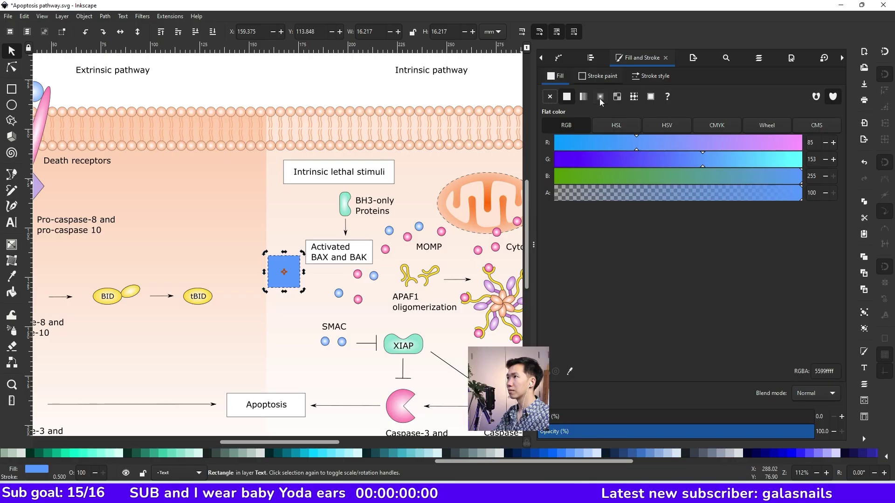
{"action": "left_click", "coordinate": [600, 98]}
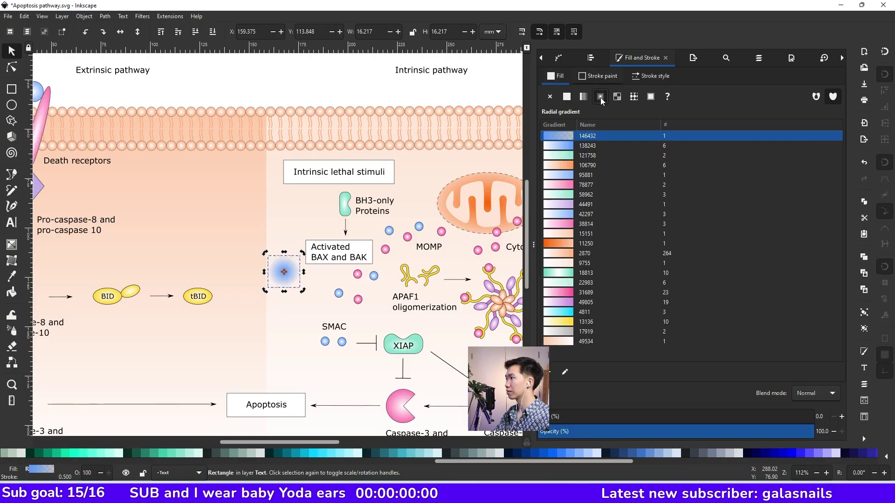
{"action": "left_click", "coordinate": [568, 147]}
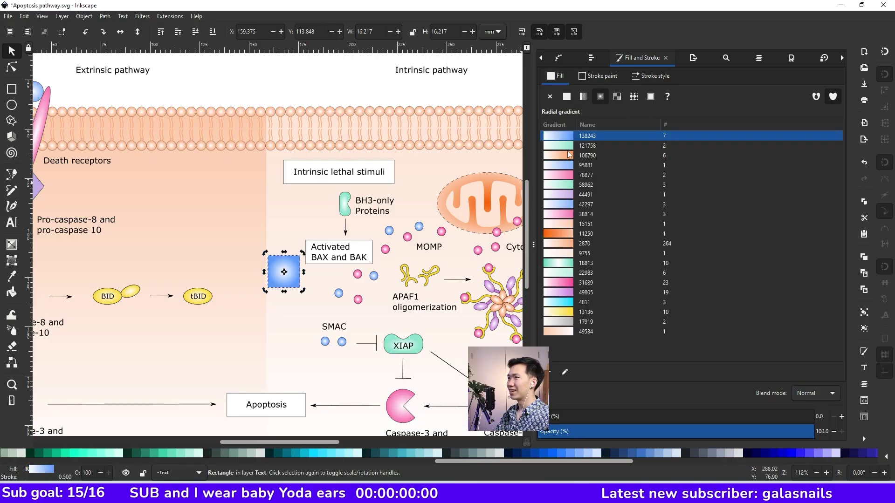
{"action": "left_click", "coordinate": [566, 167]}
Convert the blue square to a path and scale it down to about 10 mm wide
{"action": "left_click", "coordinate": [105, 16]}
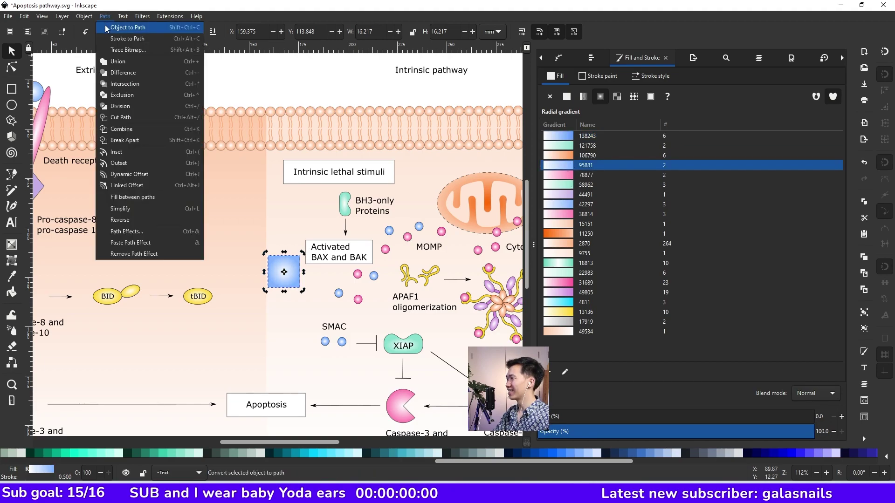
{"action": "left_click", "coordinate": [138, 29]}
{"action": "left_click_drag", "start_coordinate": [303, 253], "coordinate": [295, 269]}
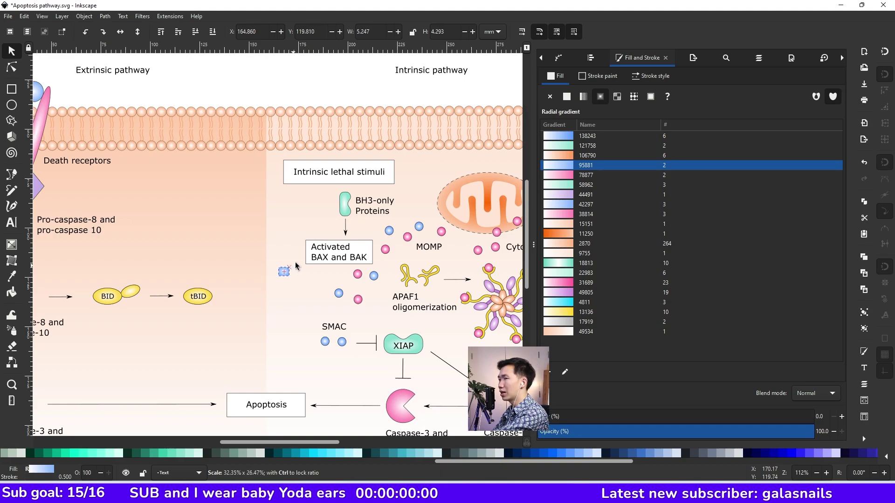
Curve the blue square's edges into a fan-like shape, bowing two adjacent sides outward and the other two inward
{"action": "scroll", "coordinate": [296, 269], "scroll_direction": "up", "scroll_amount": 2}
{"action": "key", "text": "n"}
{"action": "left_click", "coordinate": [251, 296]}
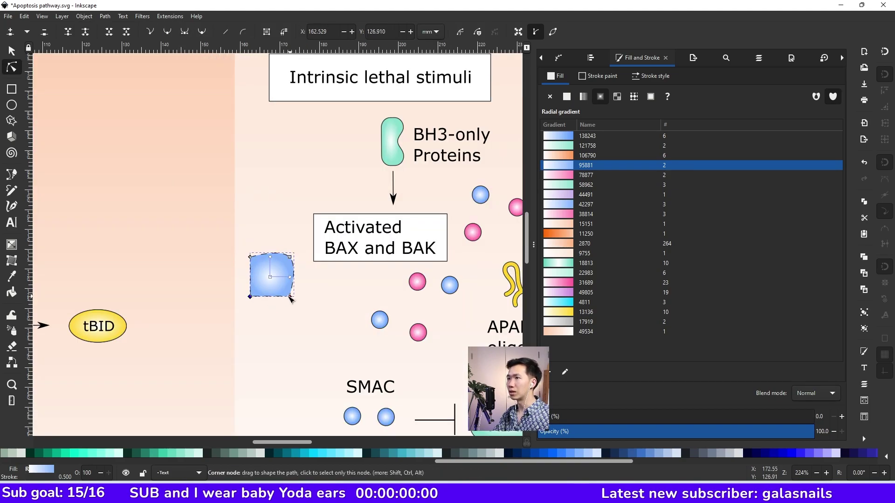
{"action": "left_click", "coordinate": [289, 296]}
{"action": "left_click", "coordinate": [185, 33]}
{"action": "left_click", "coordinate": [250, 257]}
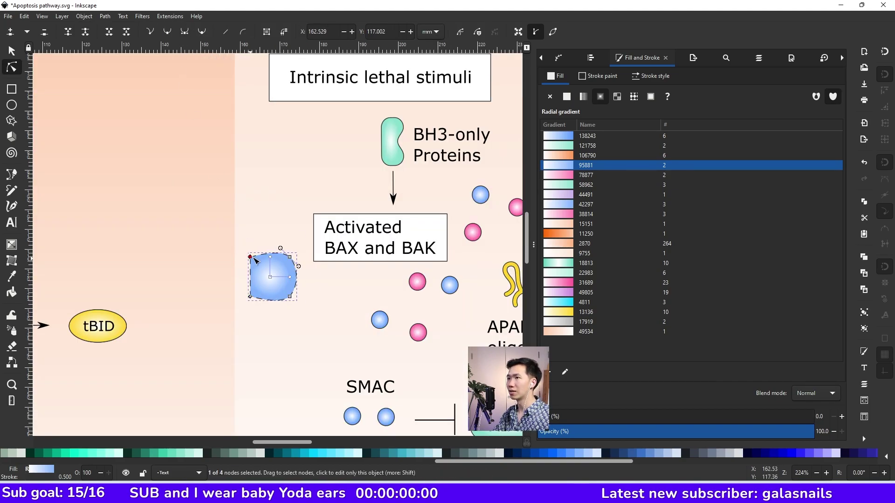
{"action": "left_click", "coordinate": [185, 32]}
{"action": "left_click", "coordinate": [290, 300]}
{"action": "left_click_drag", "start_coordinate": [280, 306], "coordinate": [259, 277]}
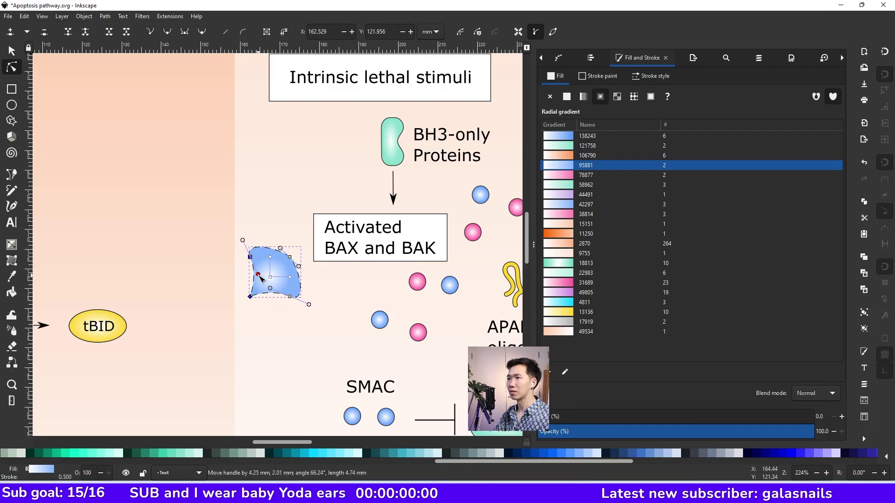
Rotate the blue shape about 46.5° so its point faces left and give it a solid outline
{"action": "left_click", "coordinate": [12, 51]}
{"action": "left_click", "coordinate": [277, 277]}
{"action": "left_click_drag", "start_coordinate": [305, 246], "coordinate": [308, 273]}
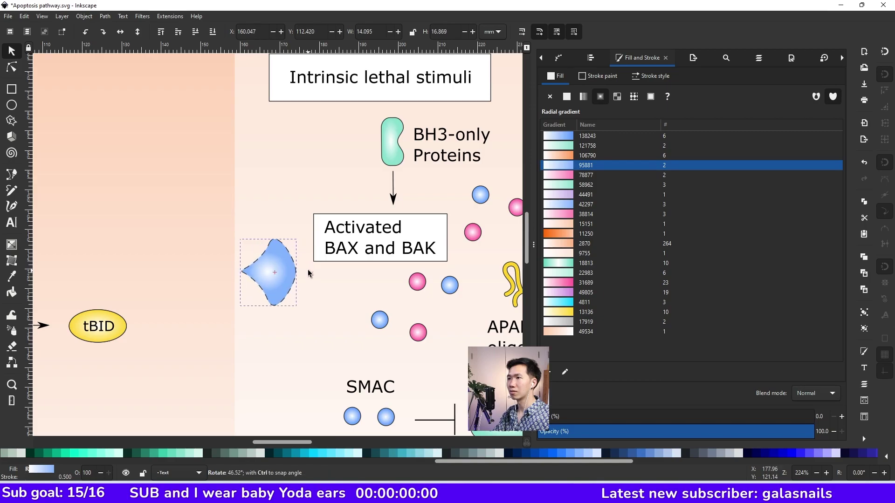
{"action": "left_click", "coordinate": [638, 76]}
{"action": "left_click", "coordinate": [603, 114]}
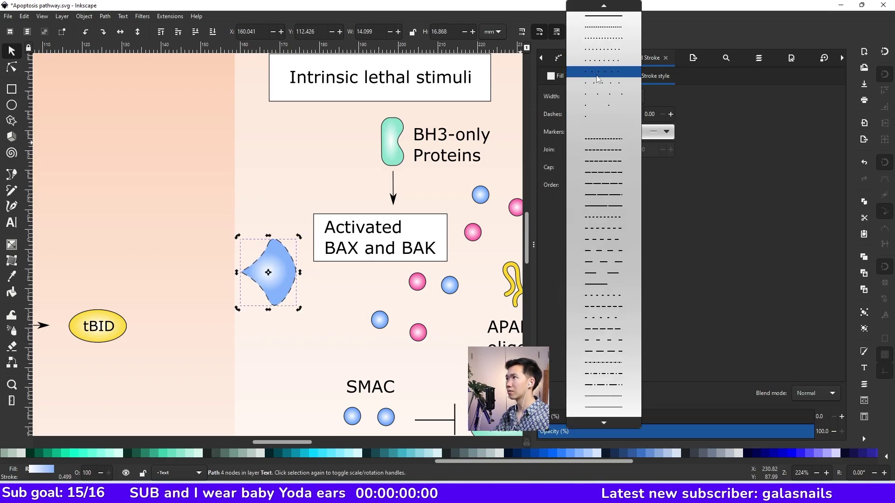
Move the blue shape down and place a lengthened, upward-pointing copy of the arrow above it
{"action": "left_click", "coordinate": [288, 276]}
{"action": "left_click_drag", "start_coordinate": [288, 276], "coordinate": [297, 361]}
{"action": "scroll", "coordinate": [303, 347], "scroll_direction": "down", "scroll_amount": 2}
{"action": "left_click", "coordinate": [348, 266]}
{"action": "key", "text": "ctrl+d"}
{"action": "scroll", "coordinate": [362, 280], "scroll_direction": "up", "scroll_amount": 2}
{"action": "left_click_drag", "start_coordinate": [333, 256], "coordinate": [227, 326]}
Turn the copied arrow into an elbow line reaching BH3-only Proteins, cap it with a vertical bar about 5.5 mm long, and save
{"action": "key", "text": "n"}
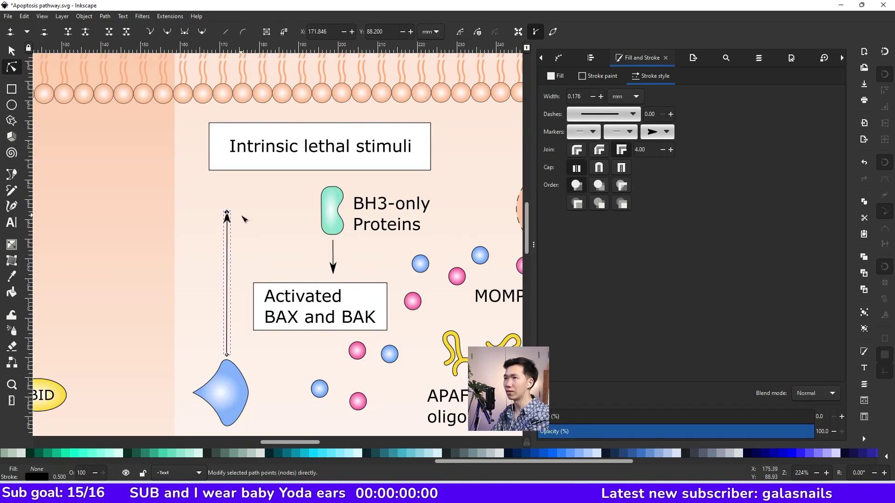
{"action": "left_click_drag", "start_coordinate": [227, 214], "coordinate": [311, 212]}
{"action": "left_click", "coordinate": [167, 34]}
{"action": "key", "text": "ctrl+z"}
{"action": "left_click", "coordinate": [11, 174]}
{"action": "left_click", "coordinate": [312, 202]}
{"action": "left_click", "coordinate": [313, 223]}
{"action": "scroll", "coordinate": [288, 184], "scroll_direction": "down", "scroll_amount": 2}
{"action": "key", "text": "ctrl+s"}
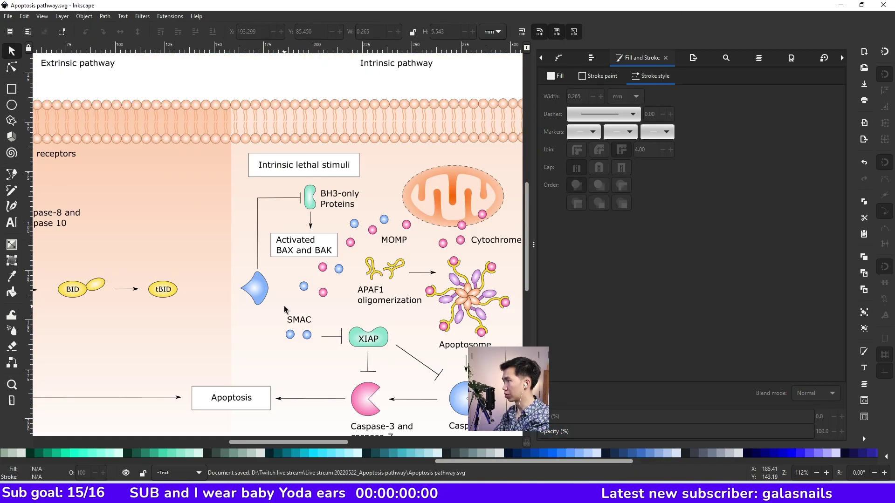
Move the blue shape up beside BH3-only Proteins and aim inhibition lines from it at BH3-only Proteins and the Activated BAX and BAK box
{"action": "key", "text": "b"}
{"action": "key", "text": "s"}
{"action": "scroll", "coordinate": [185, 293], "scroll_direction": "down", "scroll_amount": 2}
{"action": "left_click_drag", "start_coordinate": [250, 210], "coordinate": [225, 163]}
{"action": "key", "text": "ctrl+shift+l"}
{"action": "left_click_drag", "start_coordinate": [230, 247], "coordinate": [255, 179]}
{"action": "key", "text": "ctrl+d"}
{"action": "mouse_move", "coordinate": [336, 162]}
{"action": "left_mouse_down"}
{"action": "mouse_move", "coordinate": [219, 194]}
{"action": "mouse_move", "coordinate": [345, 191]}
{"action": "left_mouse_up"}
Label the blue shape "BCL-2 BCL-XL or MCL1" with a subscript L, and nudge the Activated BAX and BAK box and a nearby circle
{"action": "double_click", "coordinate": [220, 193]}
{"action": "type", "text": "BCL-2 BCL-XL or MCL1"}
{"action": "left_click", "coordinate": [425, 31]}
{"action": "left_click_drag", "start_coordinate": [307, 207], "coordinate": [298, 205]}
{"action": "left_click_drag", "start_coordinate": [323, 255], "coordinate": [320, 262]}
Draw an elbow inhibition line from the blue BCL-2 shape down to tBID, ending in a horizontal bar about 11 mm wide
{"action": "key", "text": "b"}
{"action": "left_click", "coordinate": [202, 161]}
{"action": "left_click", "coordinate": [164, 161]}
{"action": "double_click", "coordinate": [164, 236]}
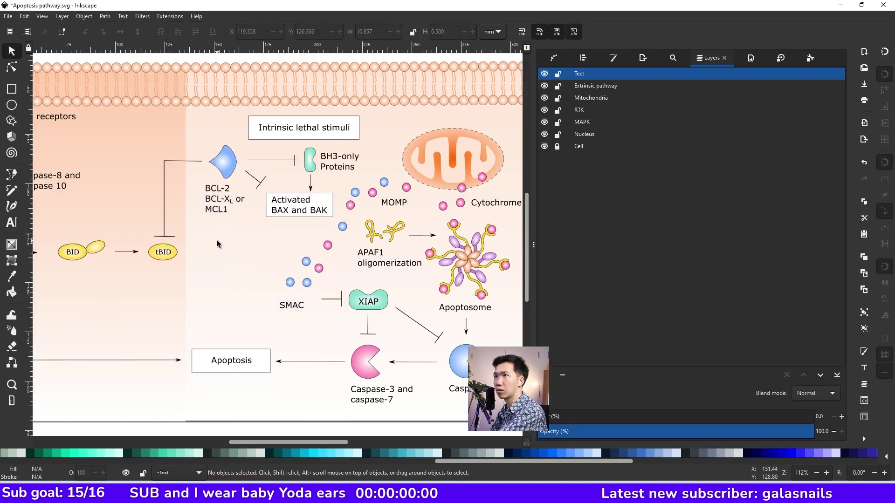
{"action": "left_click", "coordinate": [164, 184]}
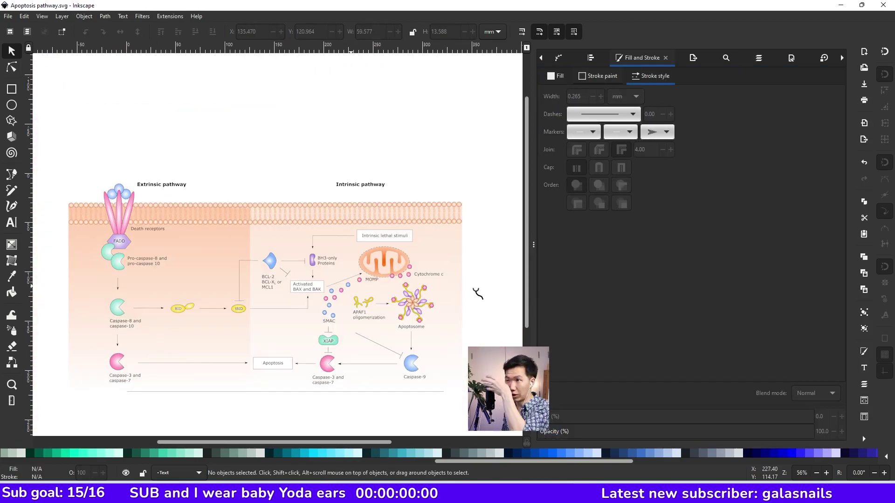